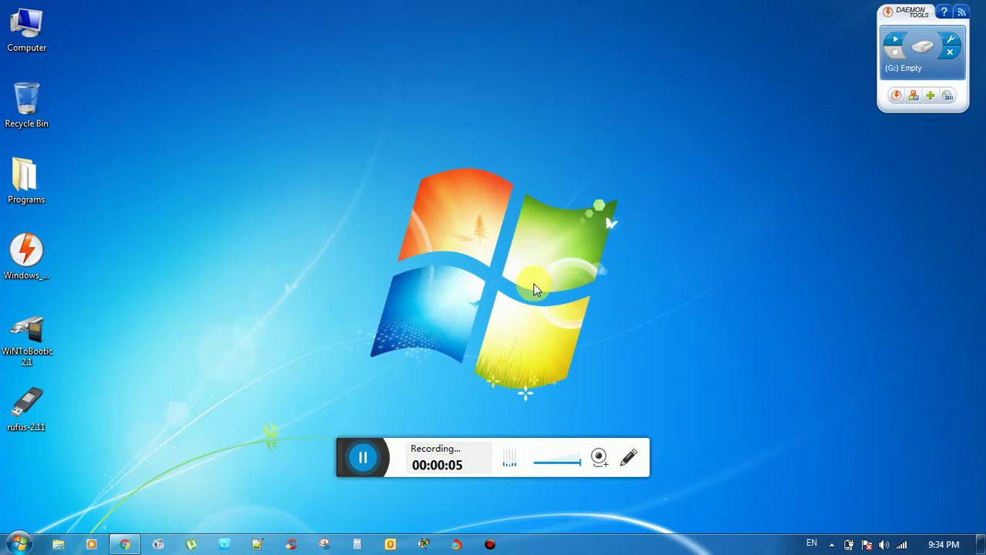
# - Refresh the desktop several times from its context menu
pyautogui.rightClick(212, 126)
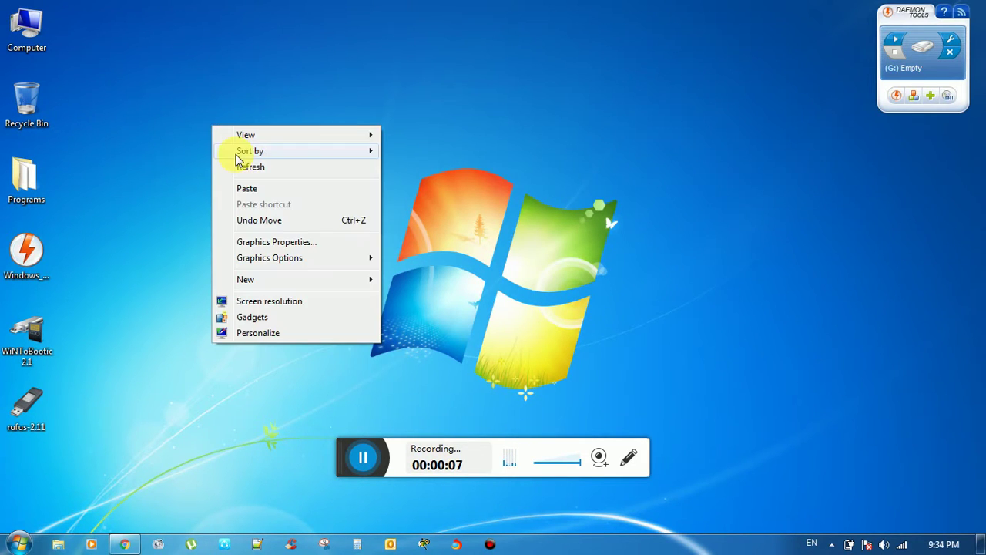
pyautogui.click(251, 166)
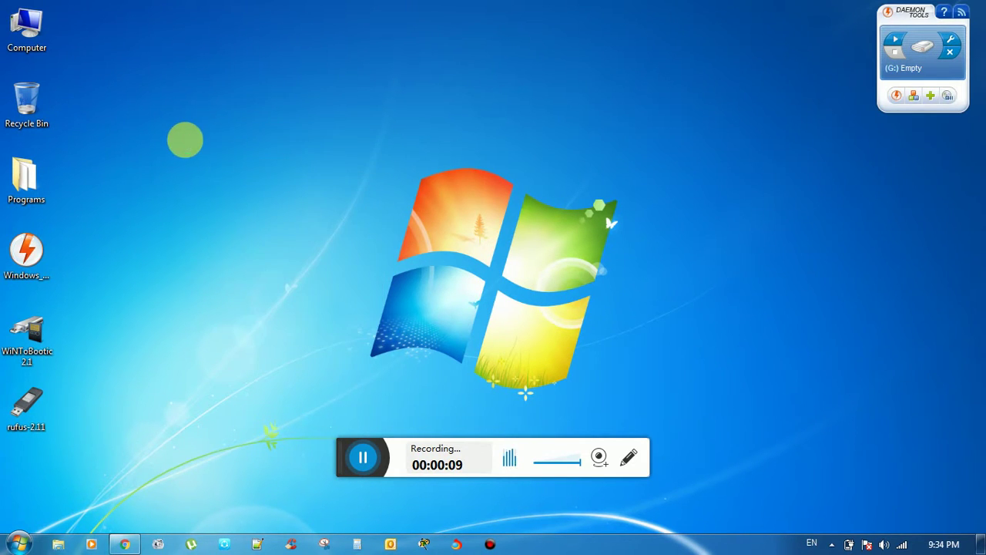
pyautogui.rightClick(185, 139)
pyautogui.click(228, 183)
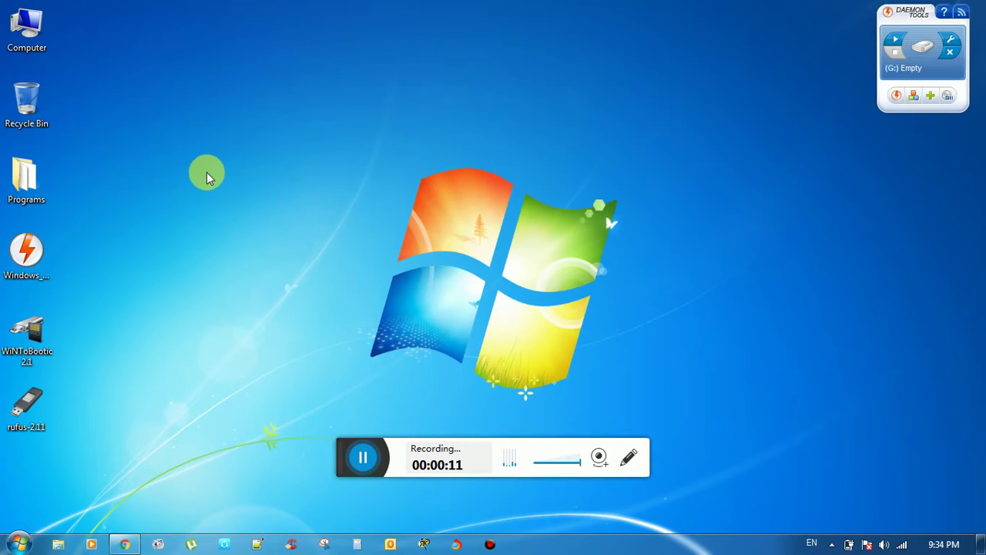
pyautogui.rightClick(201, 166)
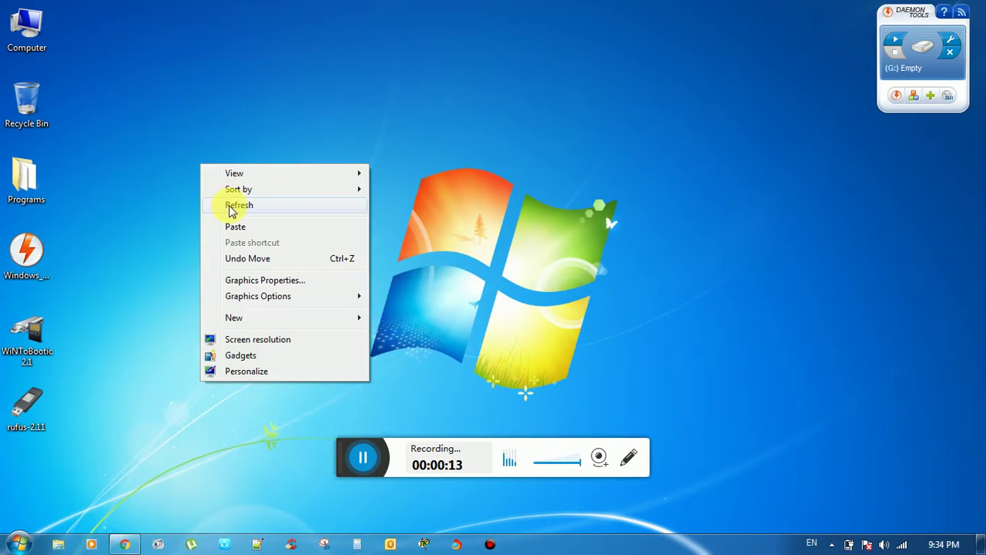
pyautogui.click(231, 205)
pyautogui.rightClick(150, 133)
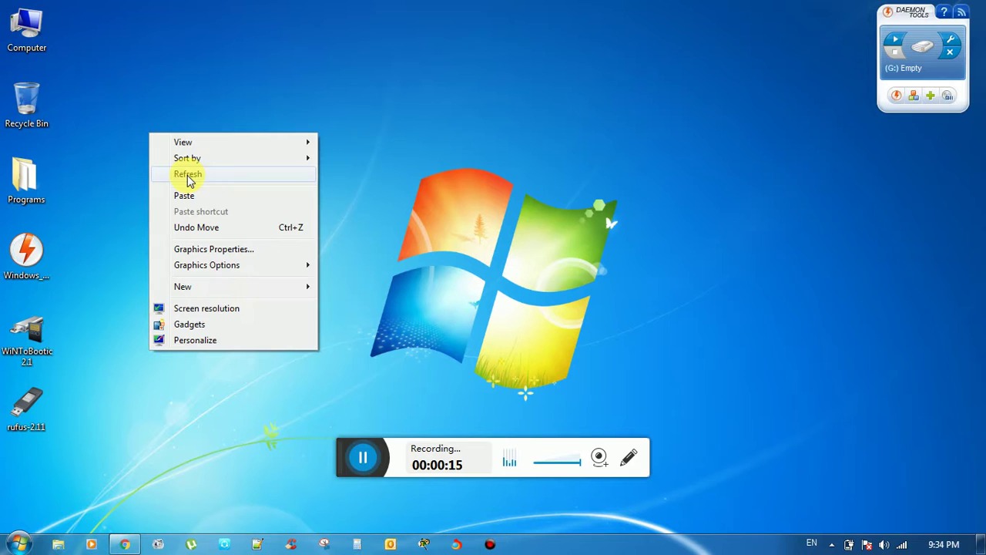
pyautogui.click(188, 176)
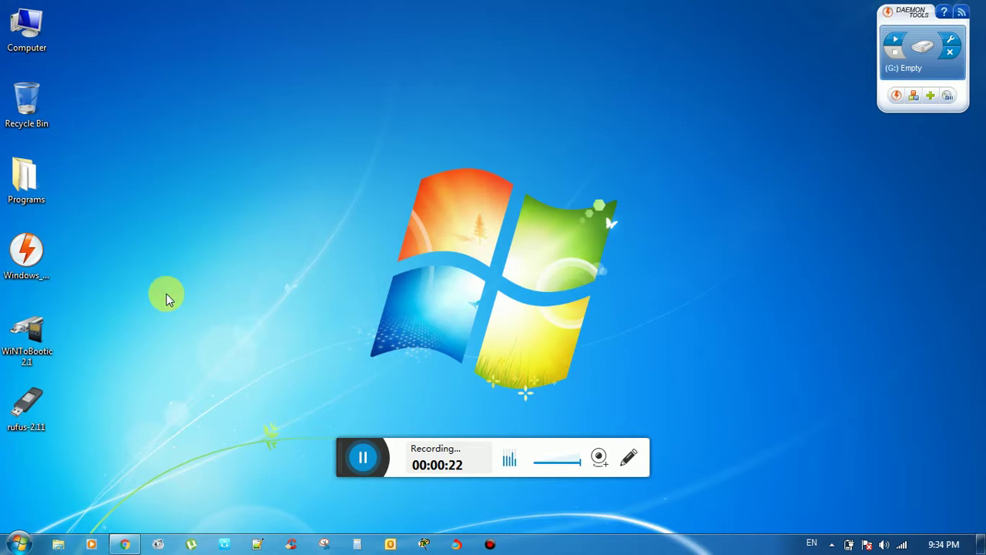
# - Open Computer to check the free space on Removable Disk (I:), then close it
pyautogui.click(39, 351)
pyautogui.click(29, 406)
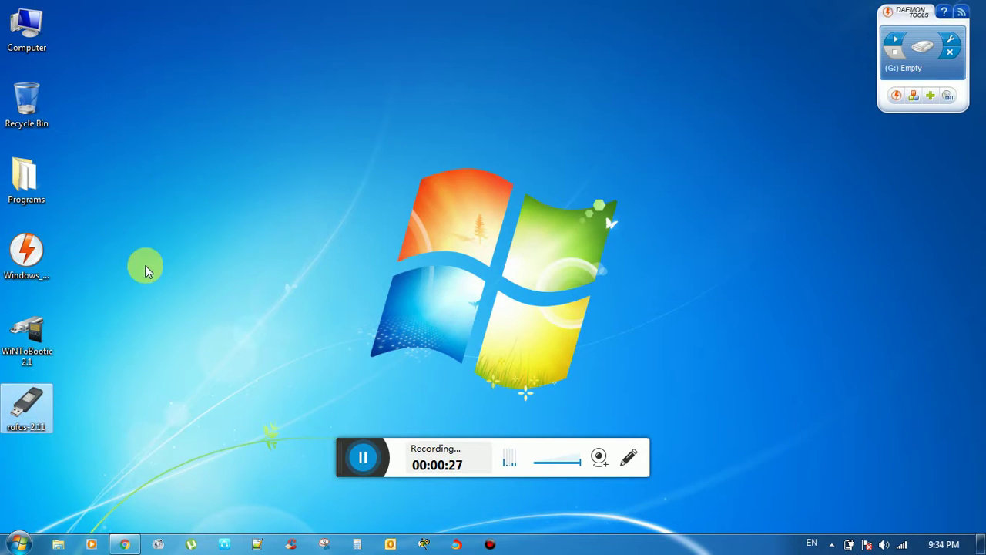
pyautogui.click(3, 24)
pyautogui.doubleClick(4, 24)
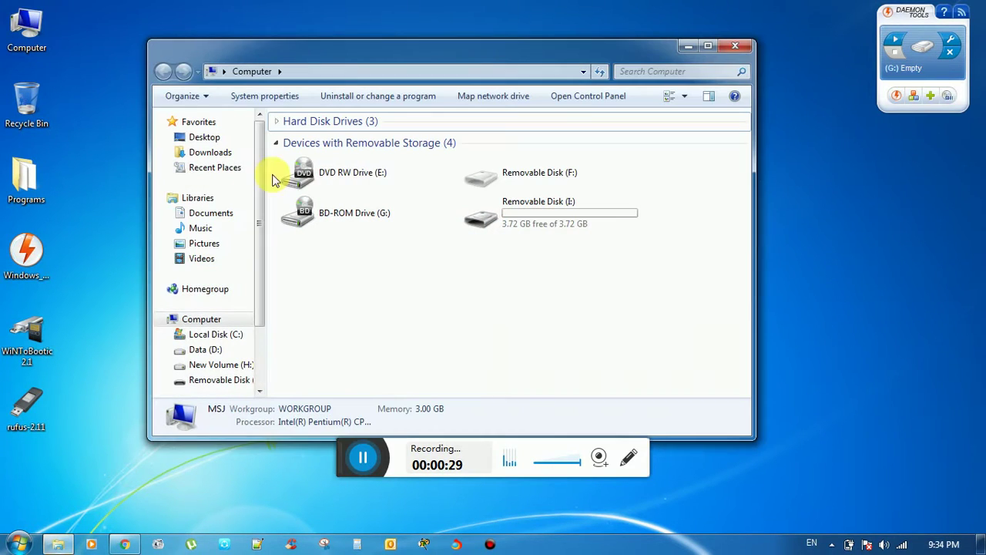
pyautogui.click(555, 208)
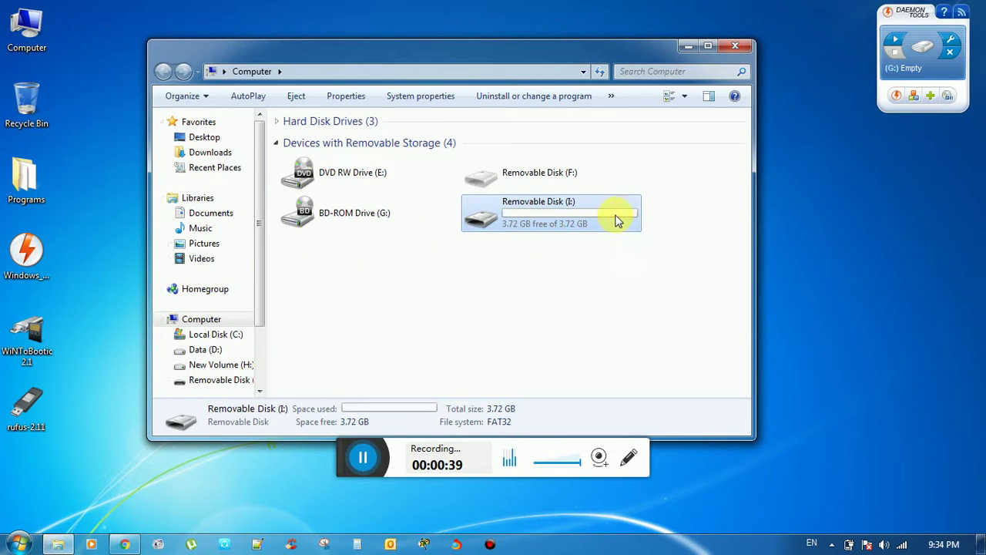
pyautogui.moveTo(551, 212)
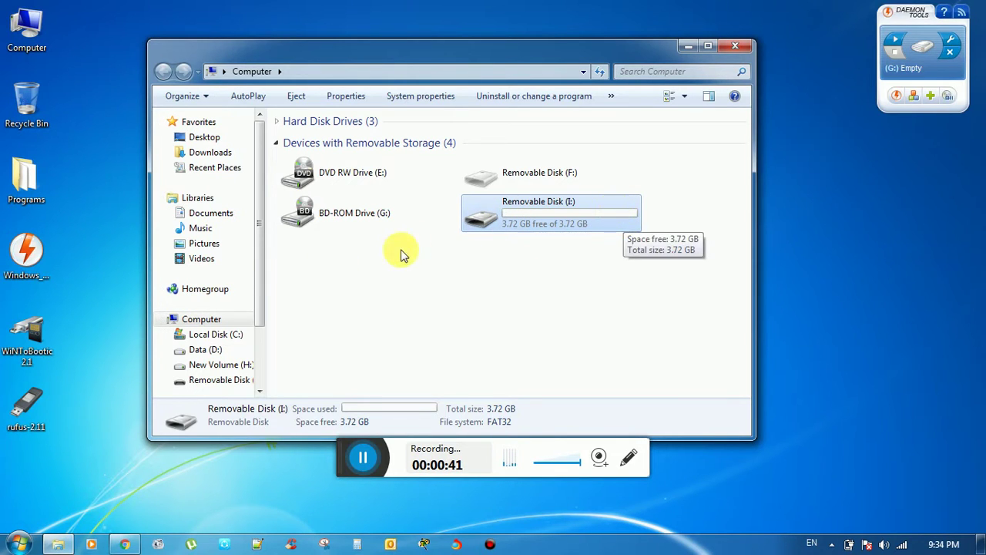
pyautogui.click(738, 47)
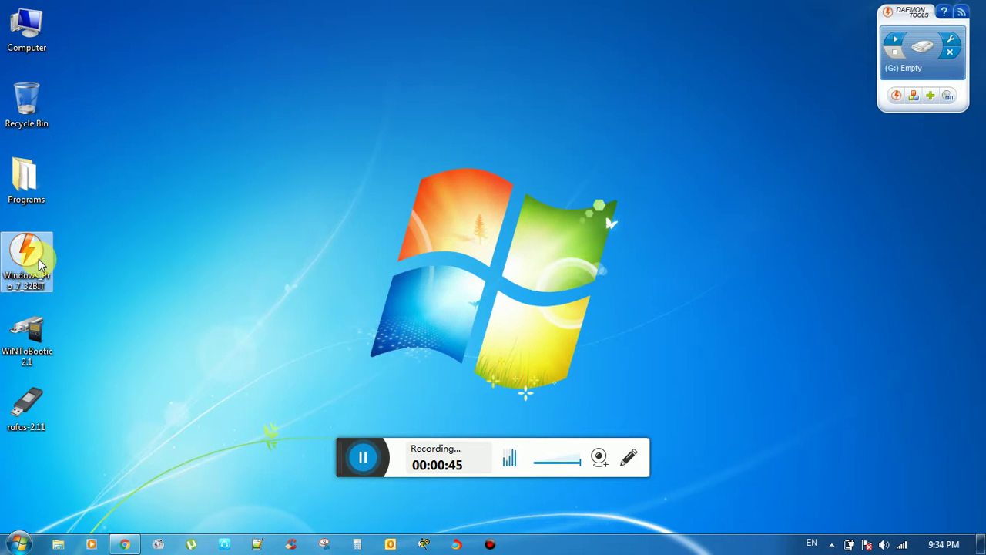
pyautogui.moveTo(26, 255)
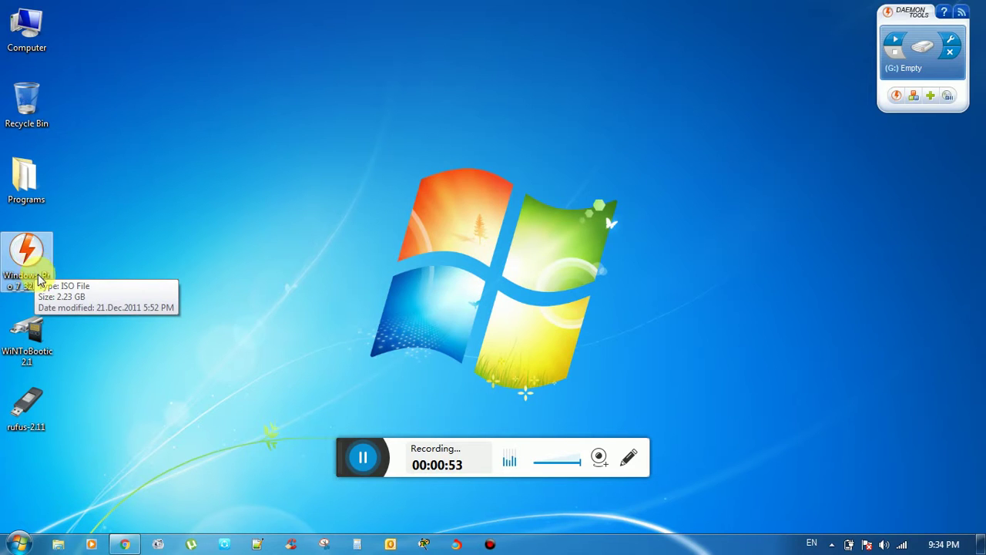
# - Reopen Computer, select the Windows_Pro_7_32BIT ISO, and check Removable Disk (I:) capacity
pyautogui.click(33, 43)
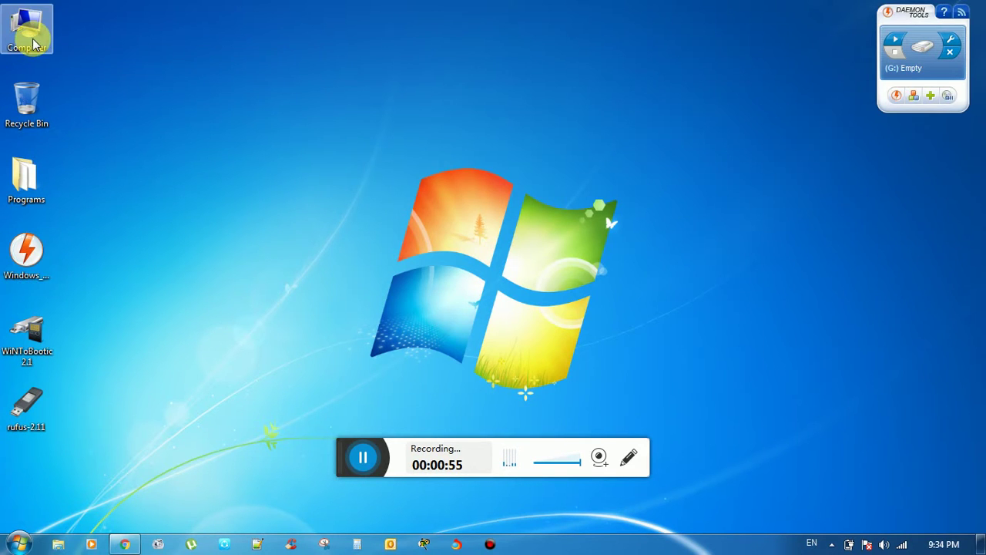
pyautogui.doubleClick(34, 43)
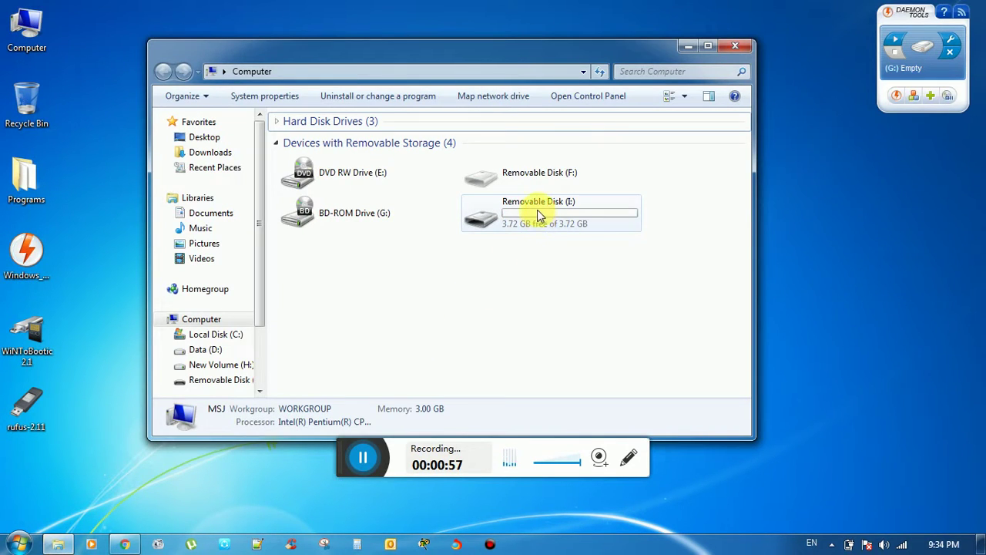
pyautogui.click(35, 260)
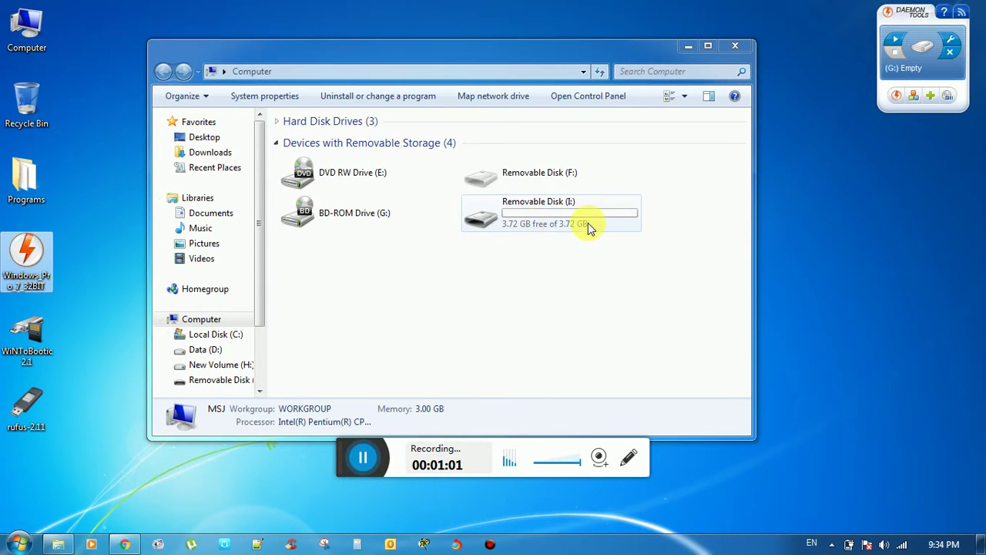
pyautogui.click(530, 228)
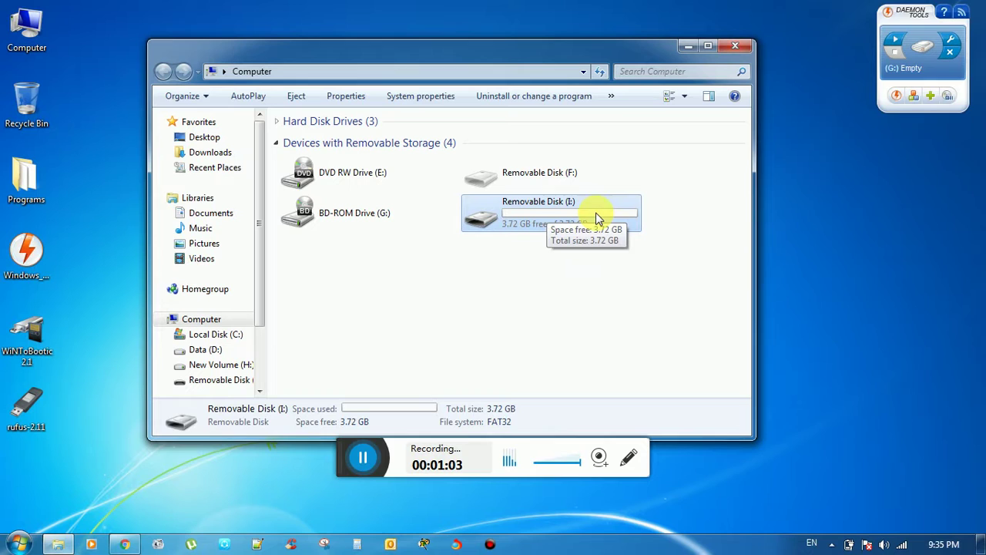
pyautogui.click(735, 50)
# - Close the open Chrome window from the taskbar and refresh the desktop
pyautogui.rightClick(557, 82)
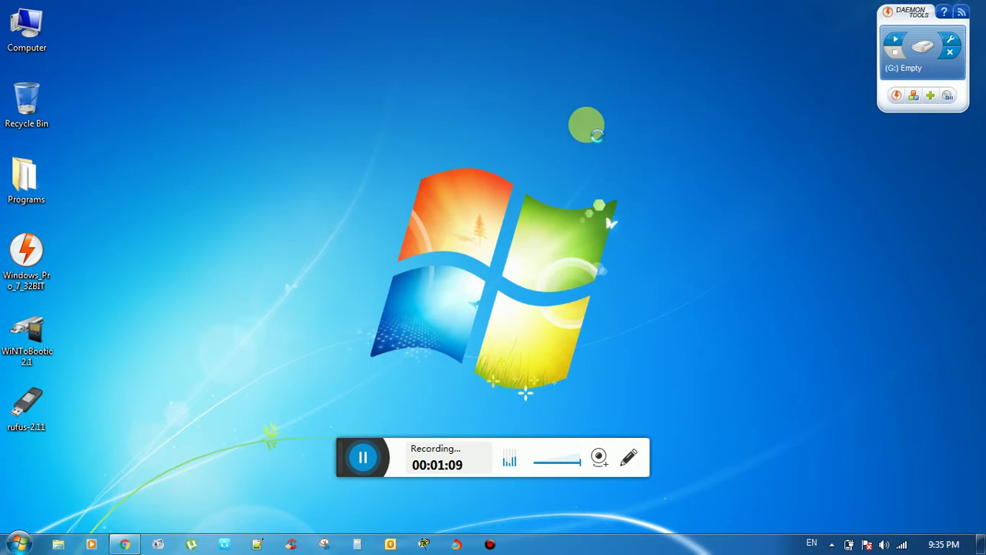
pyautogui.click(592, 125)
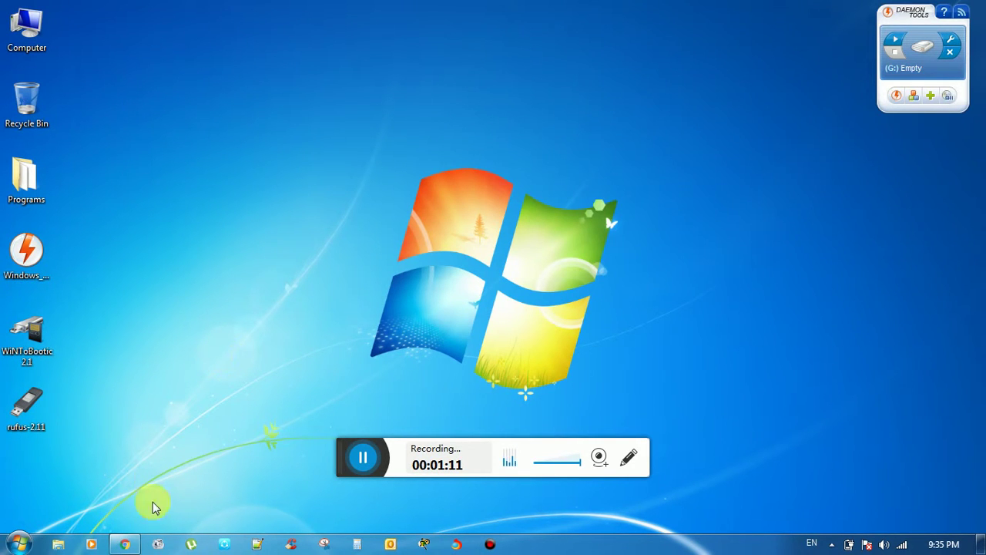
pyautogui.rightClick(126, 544)
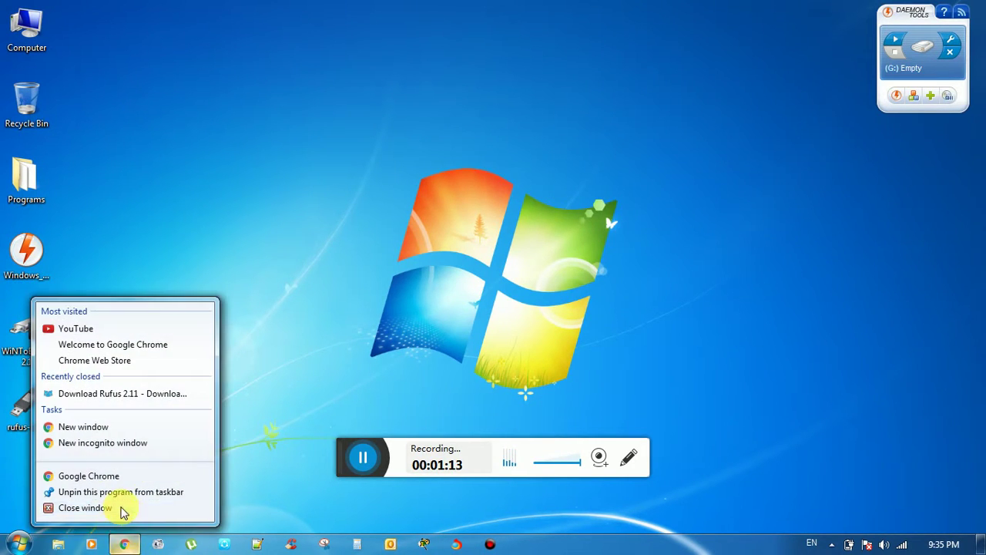
pyautogui.click(123, 506)
pyautogui.rightClick(182, 270)
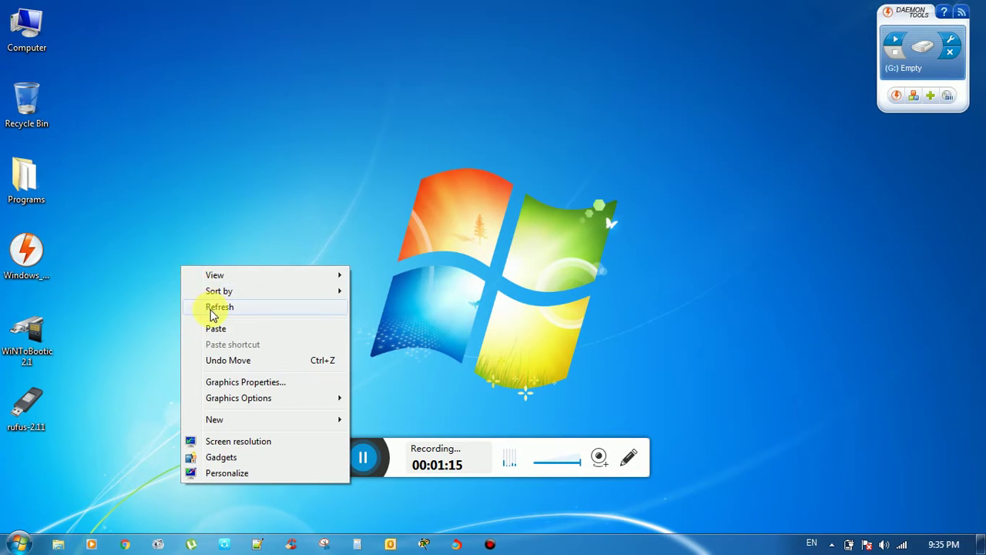
pyautogui.click(212, 308)
# - Launch Chrome maximized and search Google for 'rufus filehippo'
pyautogui.click(125, 544)
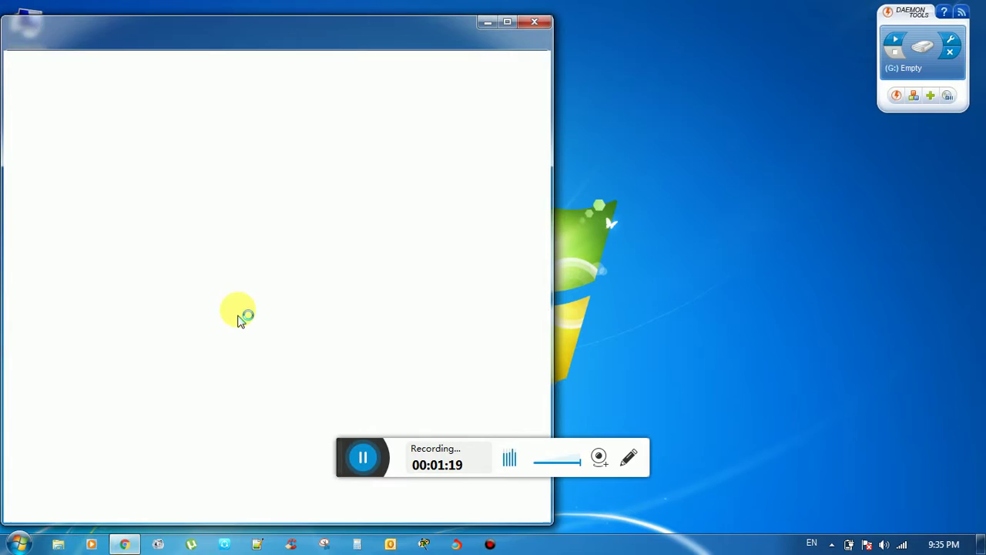
pyautogui.doubleClick(395, 21)
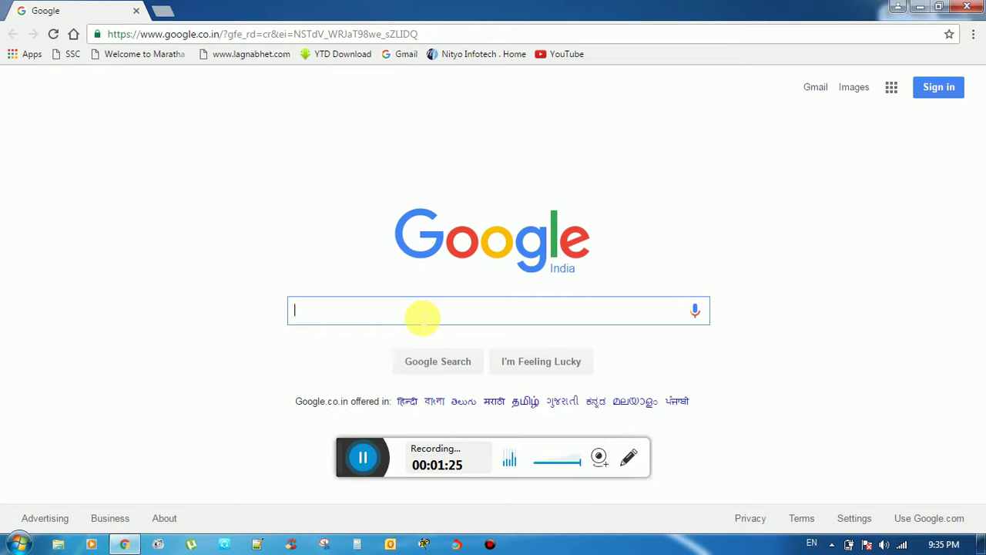
pyautogui.write('ruf')
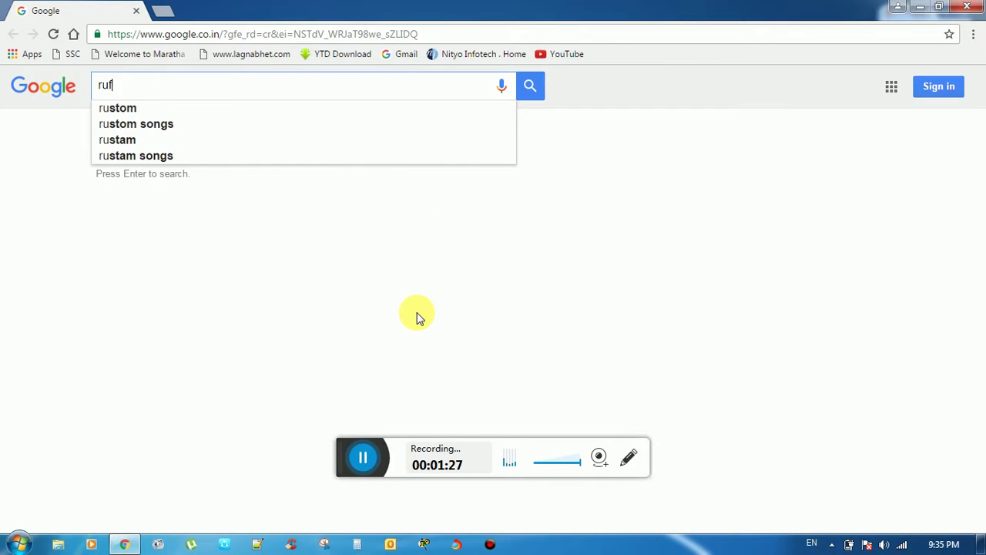
pyautogui.write('us fil')
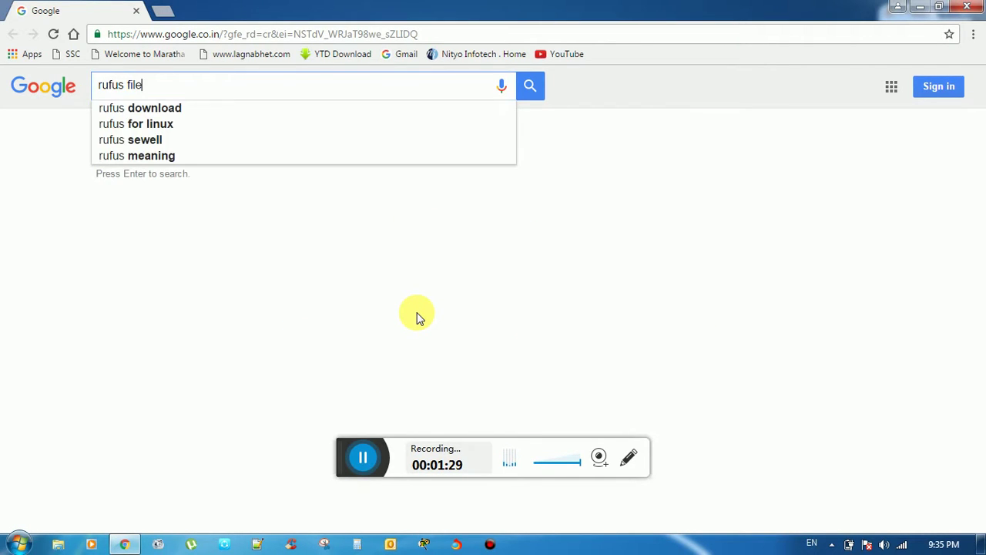
pyautogui.write('e')
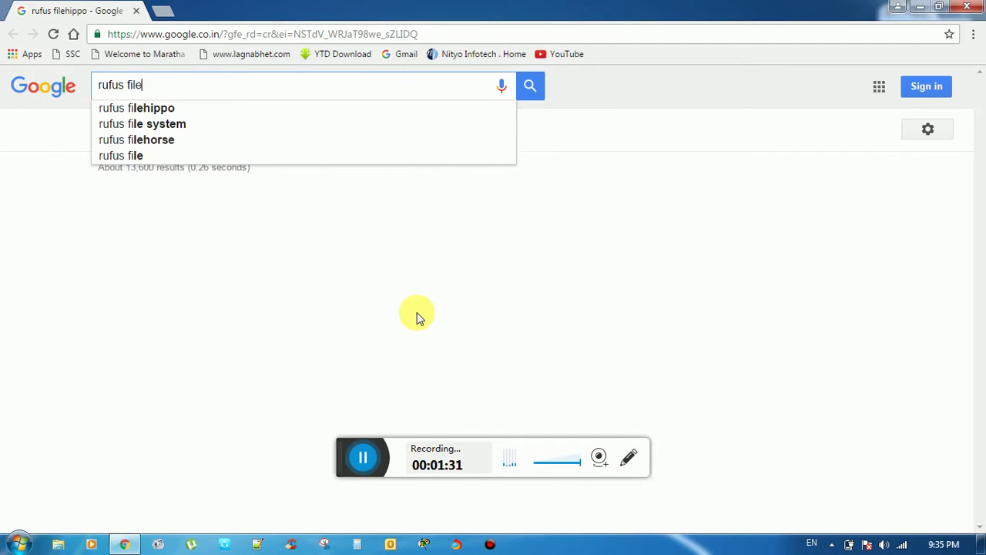
pyautogui.press('Down')
pyautogui.press('Return')
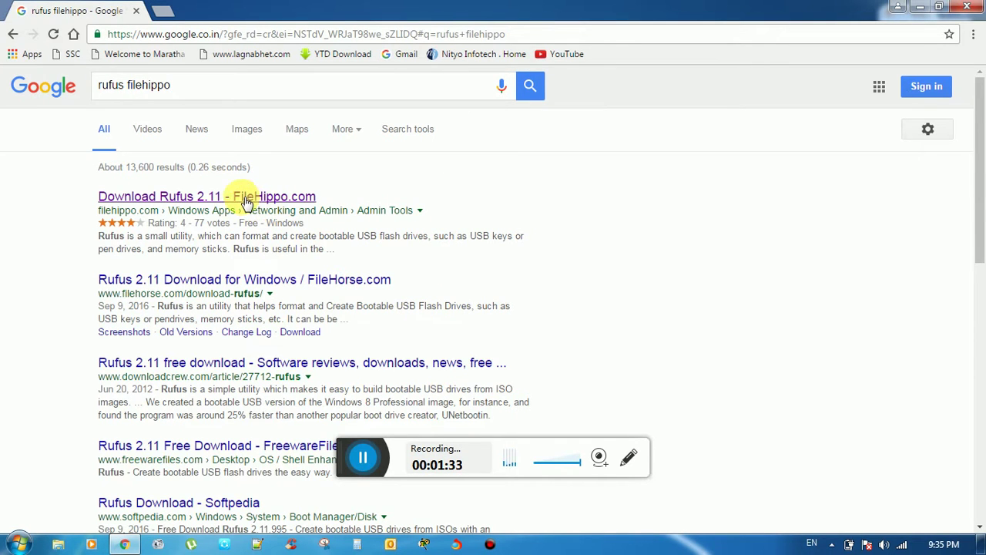
# - Download Rufus 2.11 from its FileHippo page
pyautogui.click(243, 199)
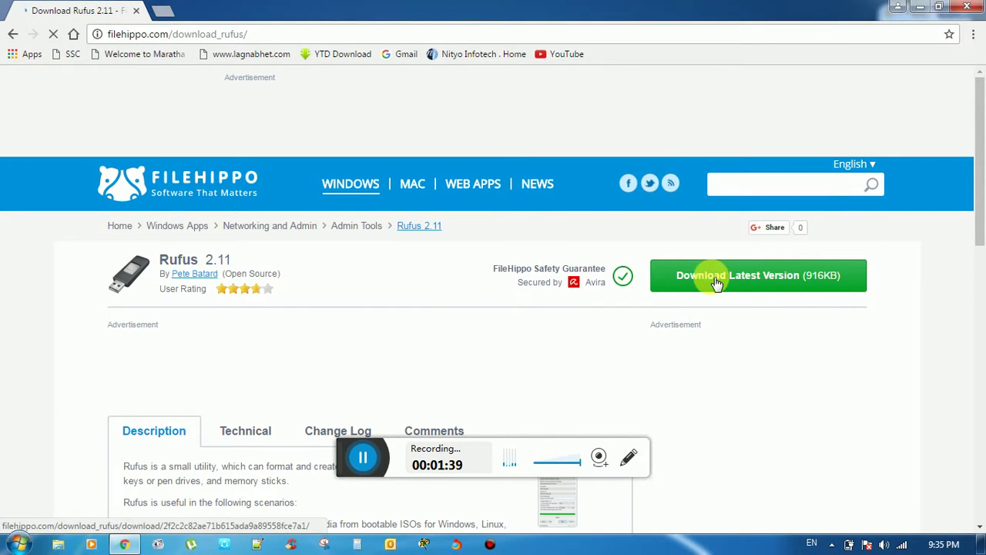
pyautogui.click(759, 278)
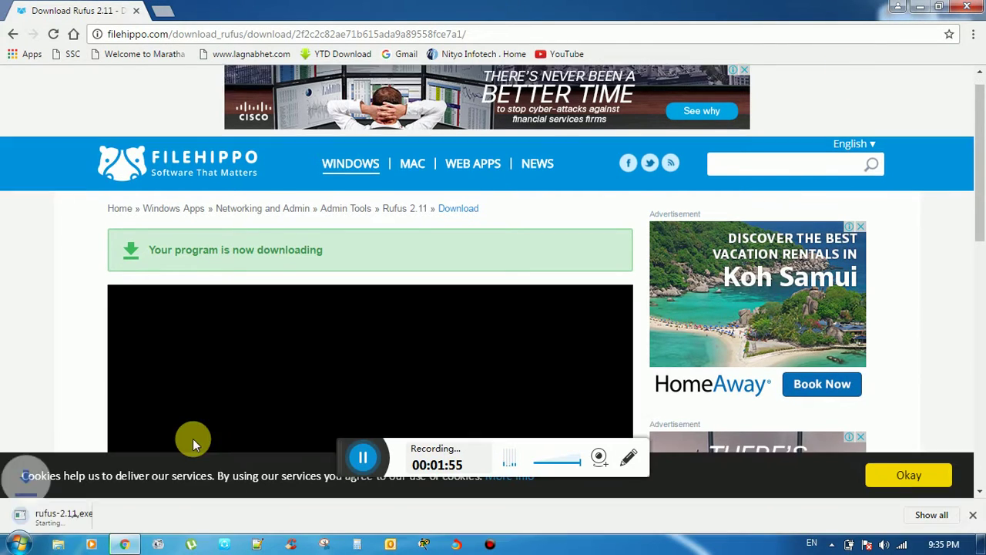
pyautogui.scroll(-2, 198, 427)
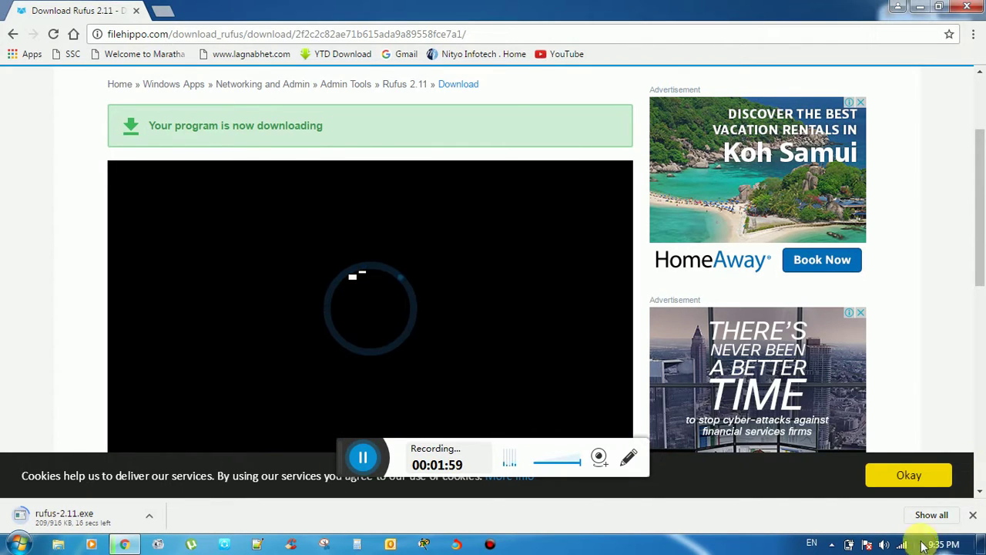
# - Close Chrome, confirming the exit despite the download prompt
pyautogui.click(974, 516)
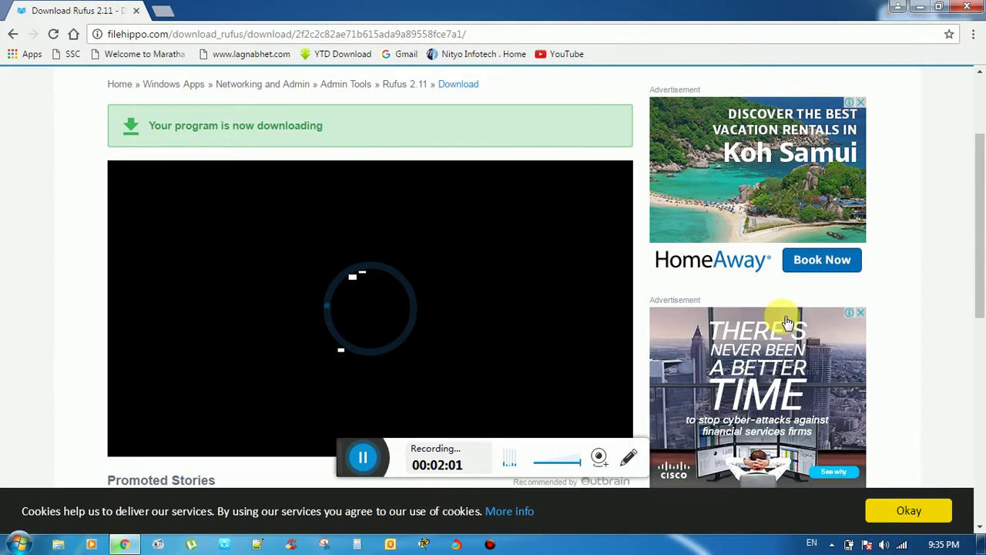
pyautogui.click(967, 7)
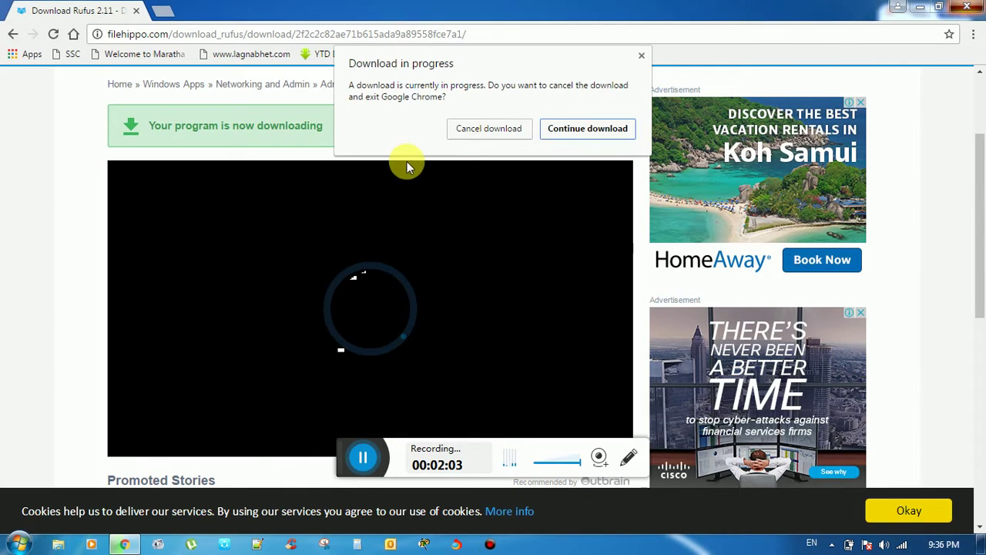
pyautogui.click(490, 127)
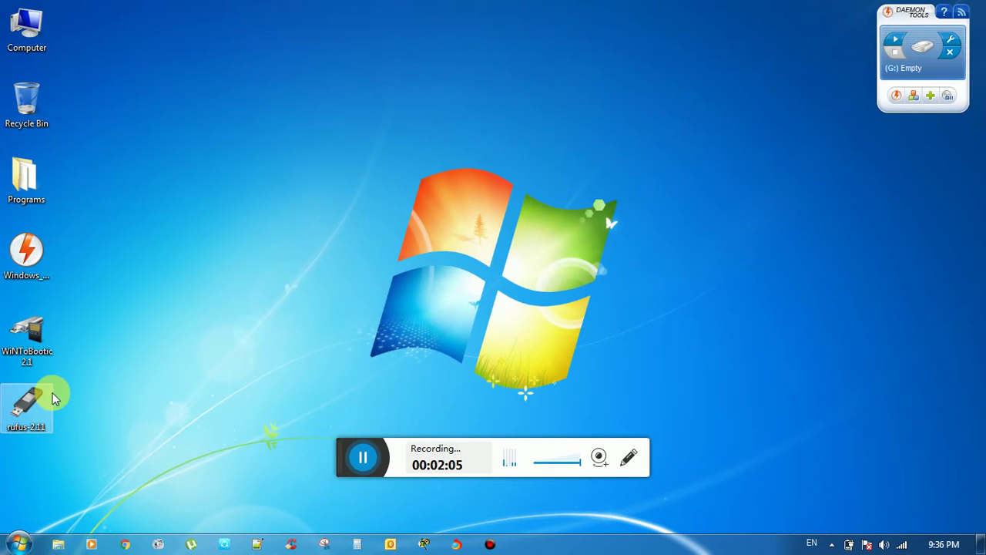
# - Launch rufus-2.11 from the desktop, allow it through the Security Warning, and answer the update prompt
pyautogui.doubleClick(38, 410)
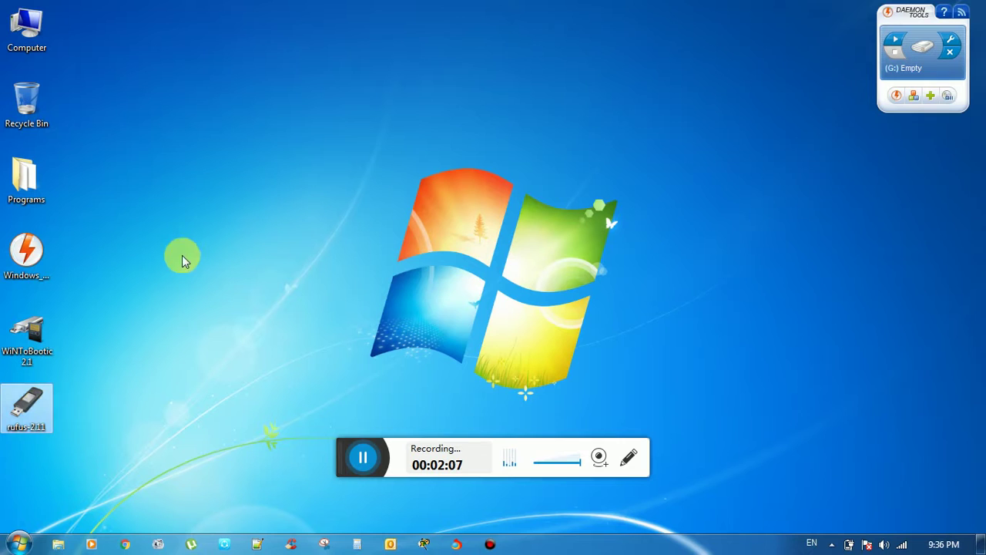
pyautogui.click(107, 102)
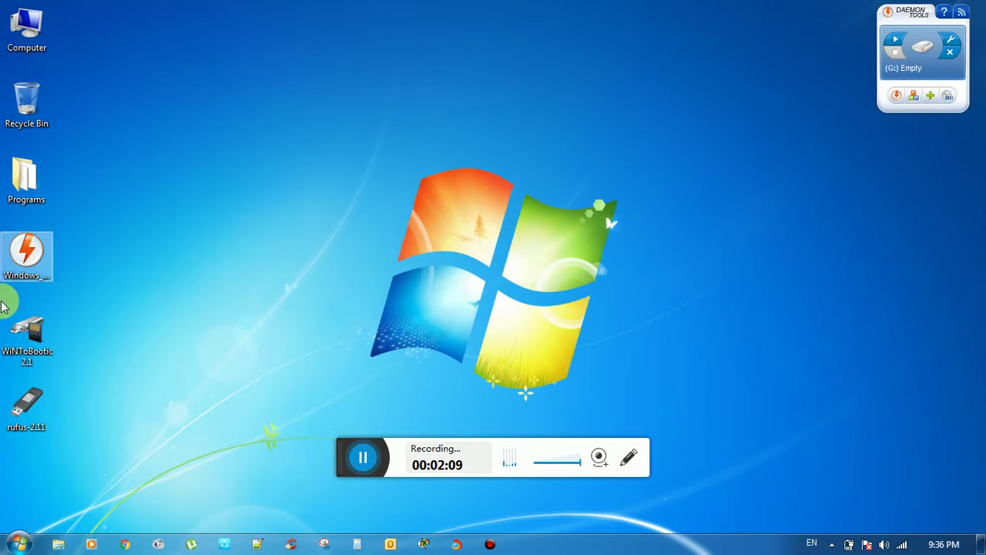
pyautogui.doubleClick(21, 415)
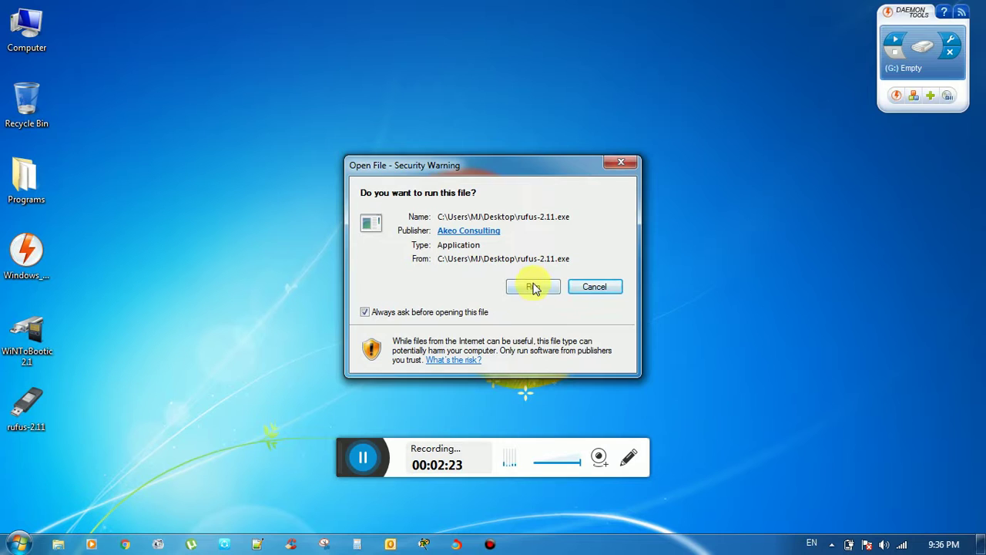
pyautogui.click(534, 287)
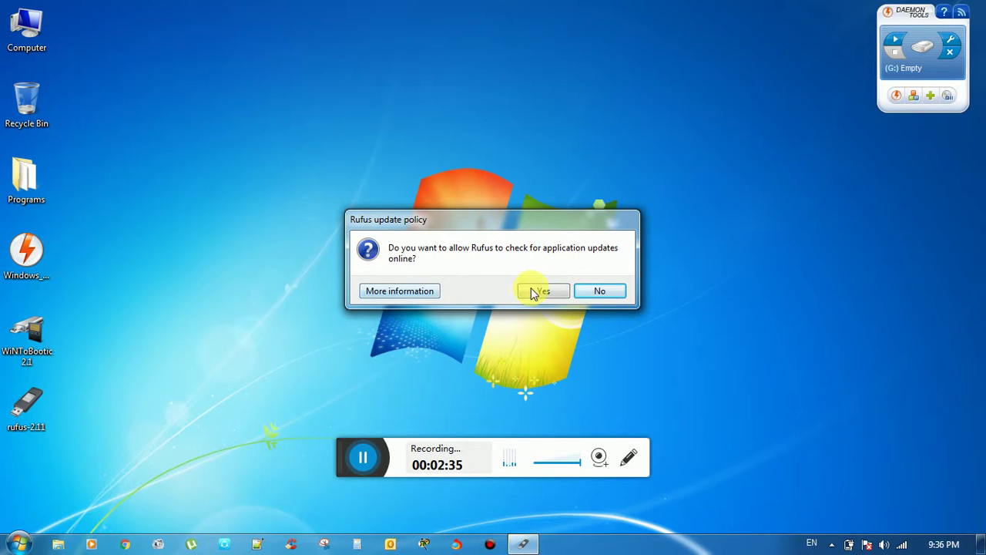
pyautogui.click(609, 295)
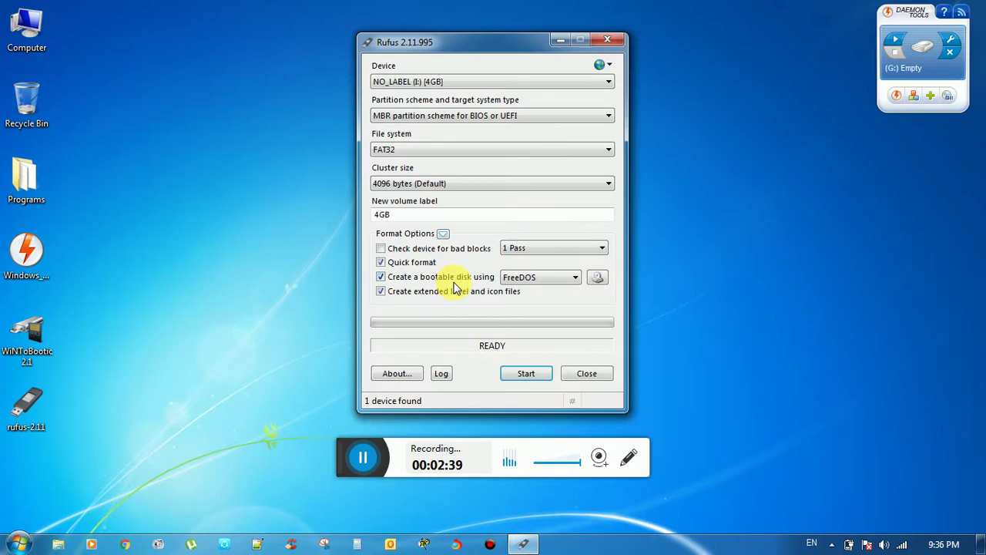
pyautogui.click(415, 83)
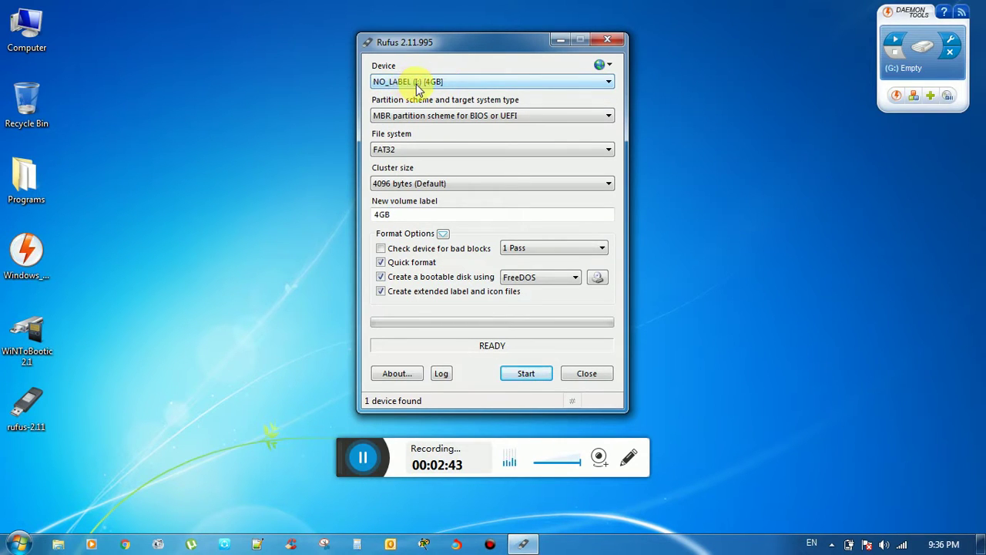
pyautogui.doubleClick(26, 29)
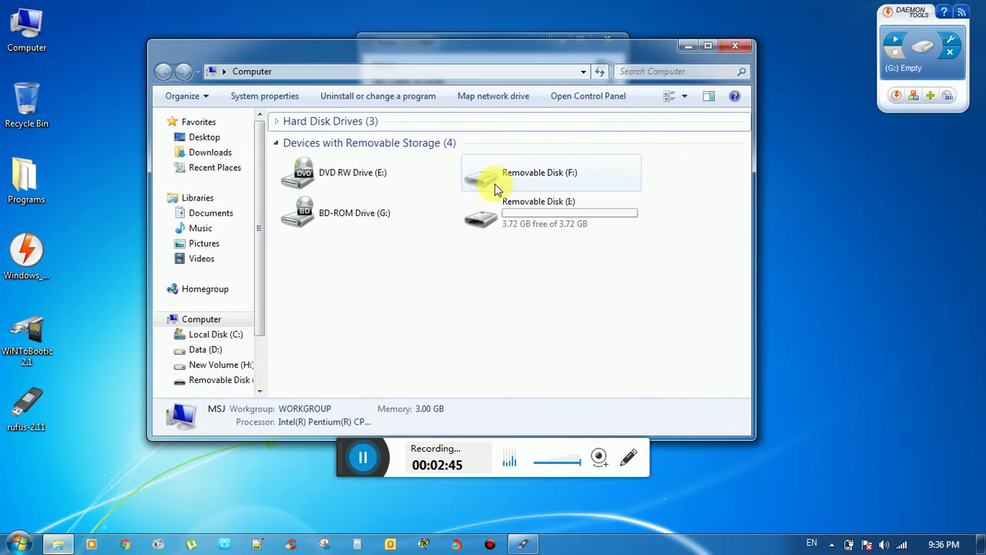
pyautogui.click(561, 215)
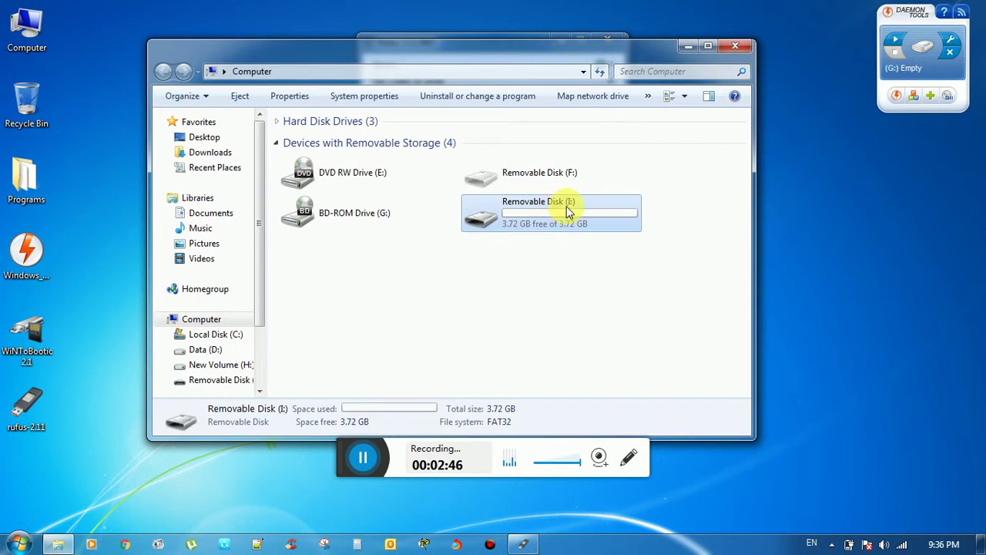
pyautogui.click(737, 47)
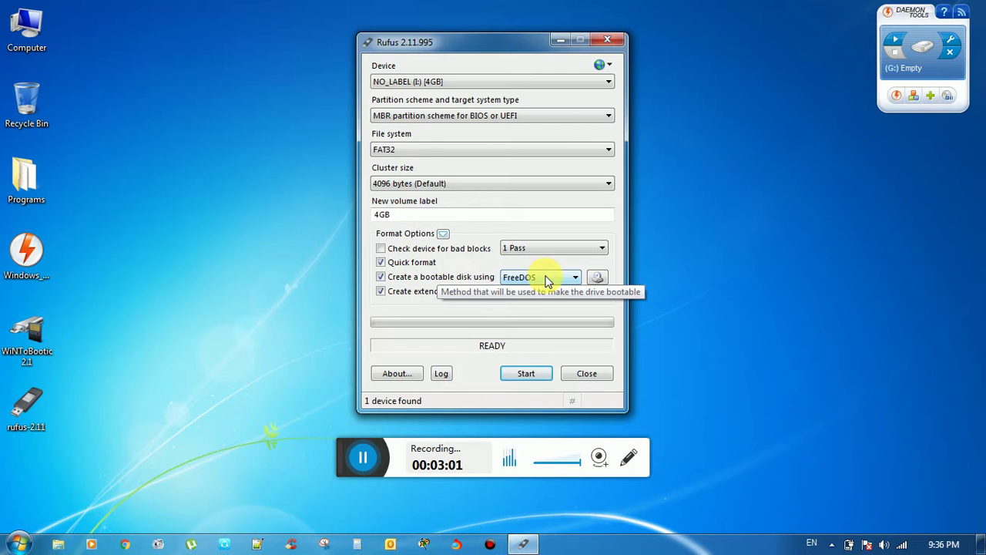
pyautogui.doubleClick(26, 29)
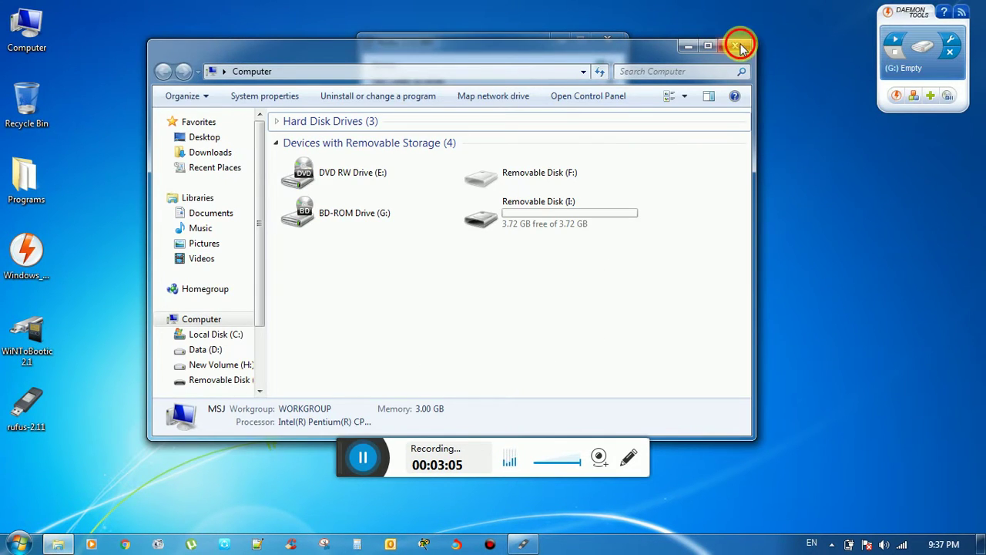
pyautogui.click(735, 45)
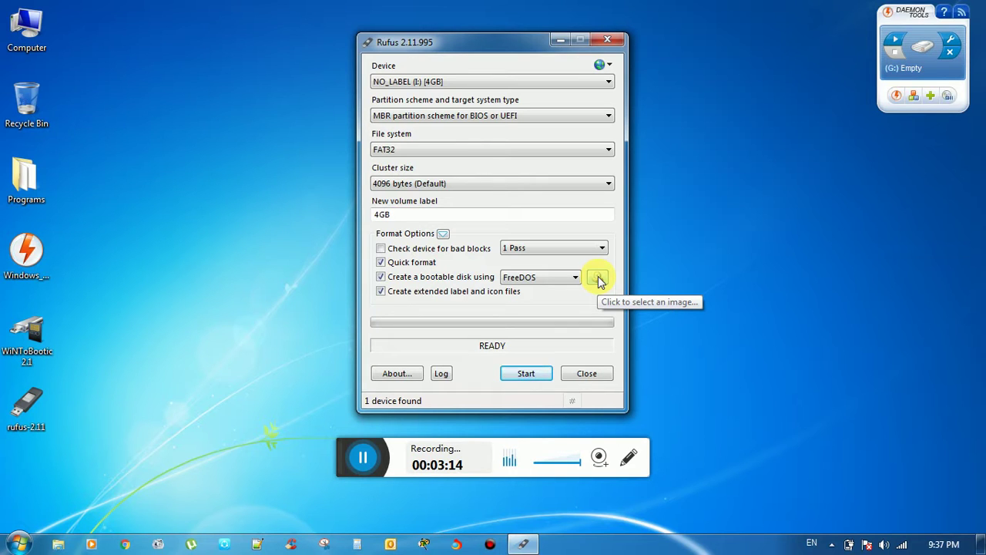
pyautogui.click(597, 278)
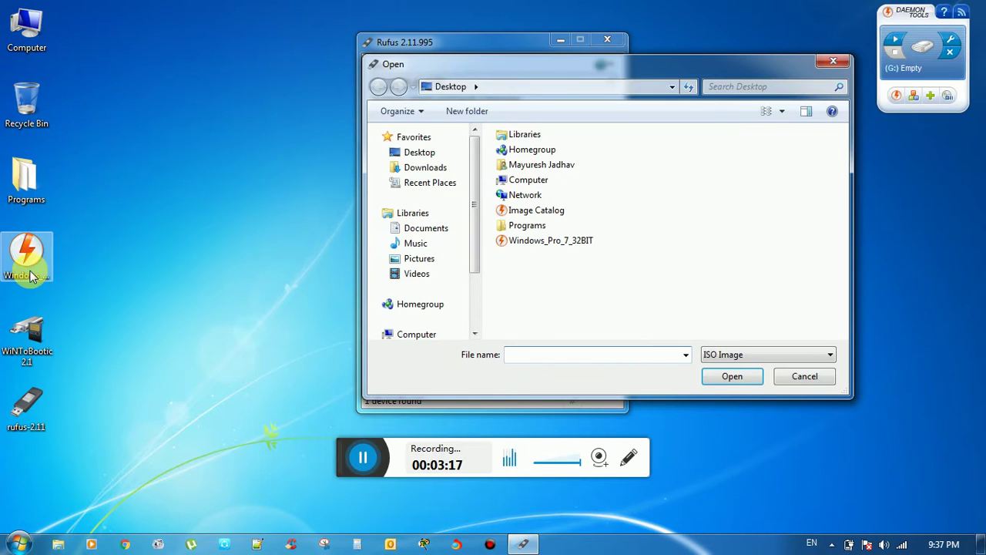
pyautogui.moveTo(420, 151)
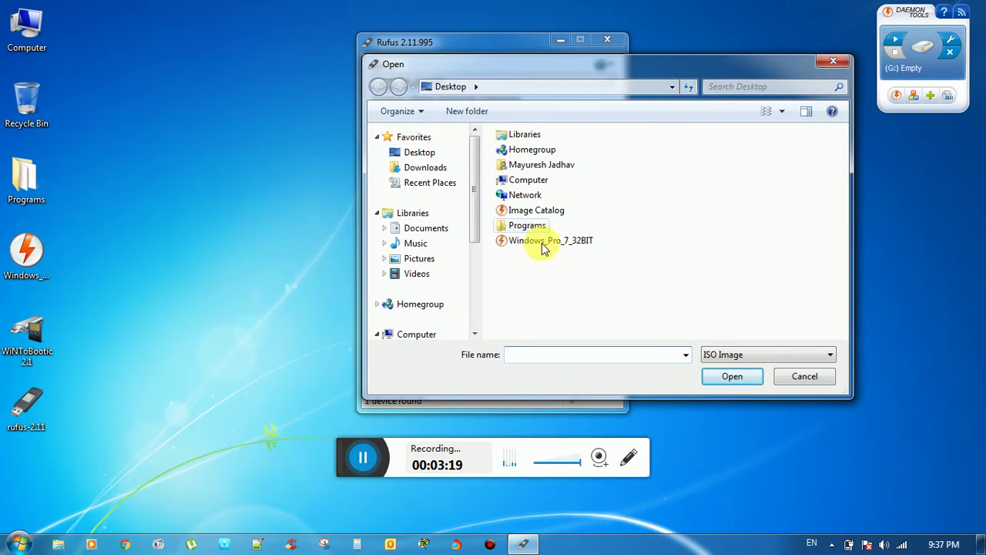
# - Load Windows_Pro_7_32BIT from the Desktop and start writing it, accepting the data-loss warning
pyautogui.click(412, 152)
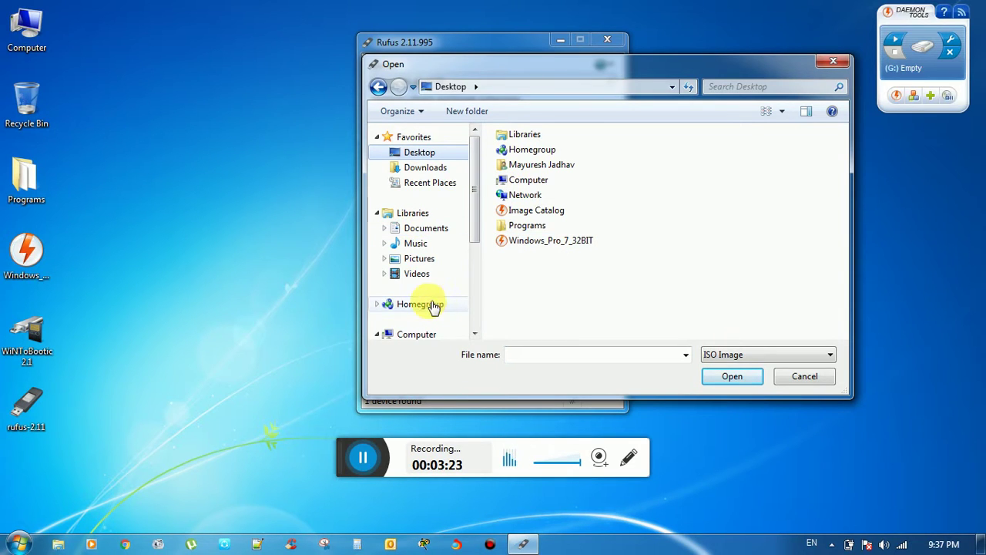
pyautogui.click(543, 240)
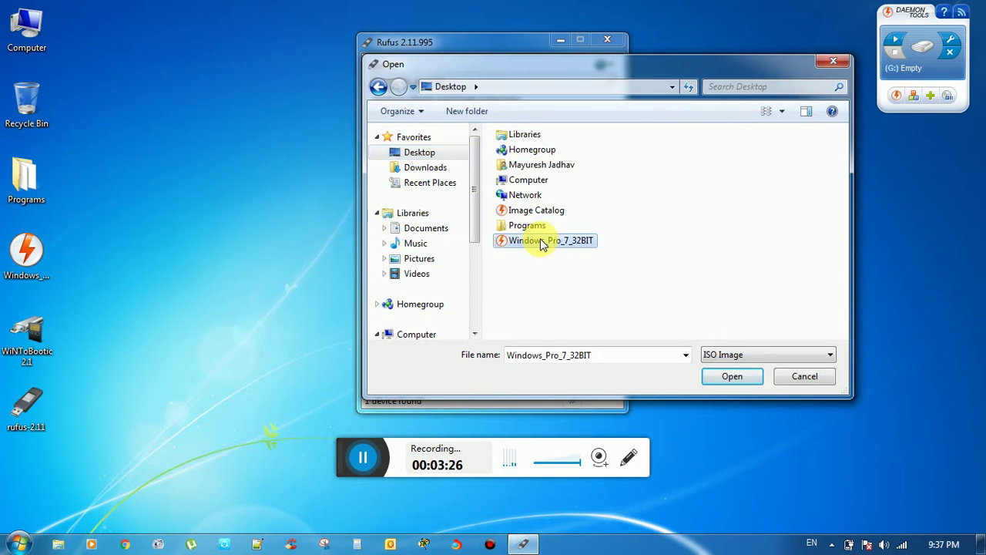
pyautogui.click(733, 379)
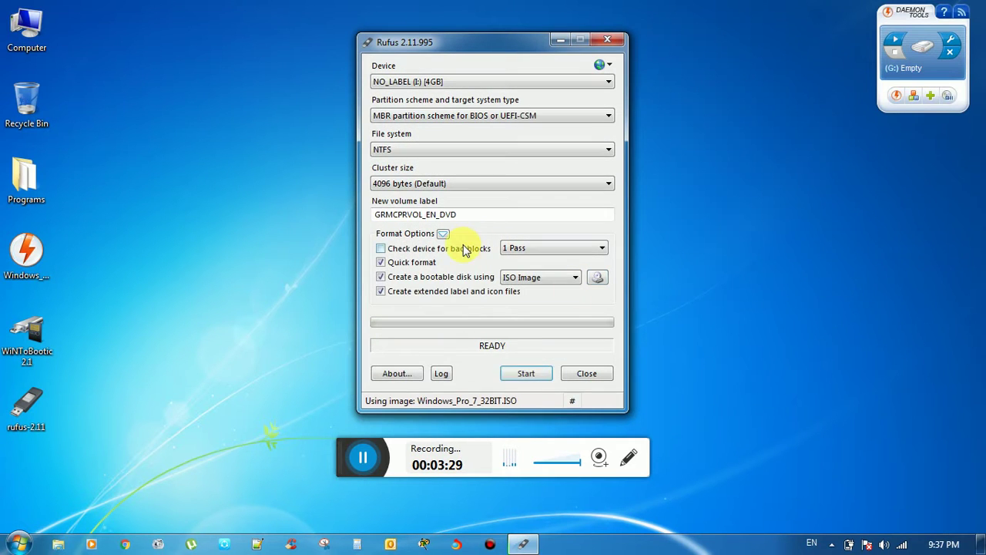
pyautogui.click(530, 375)
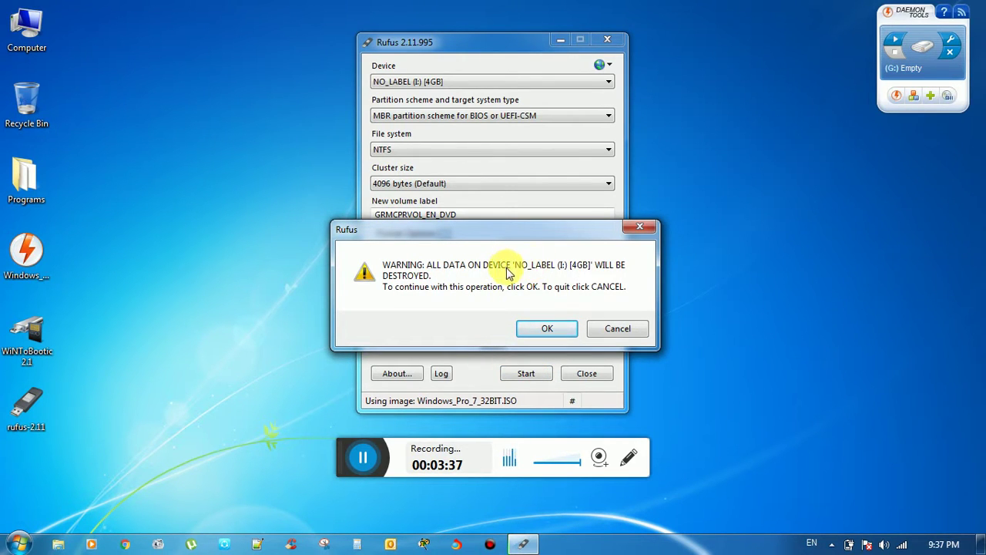
pyautogui.click(542, 332)
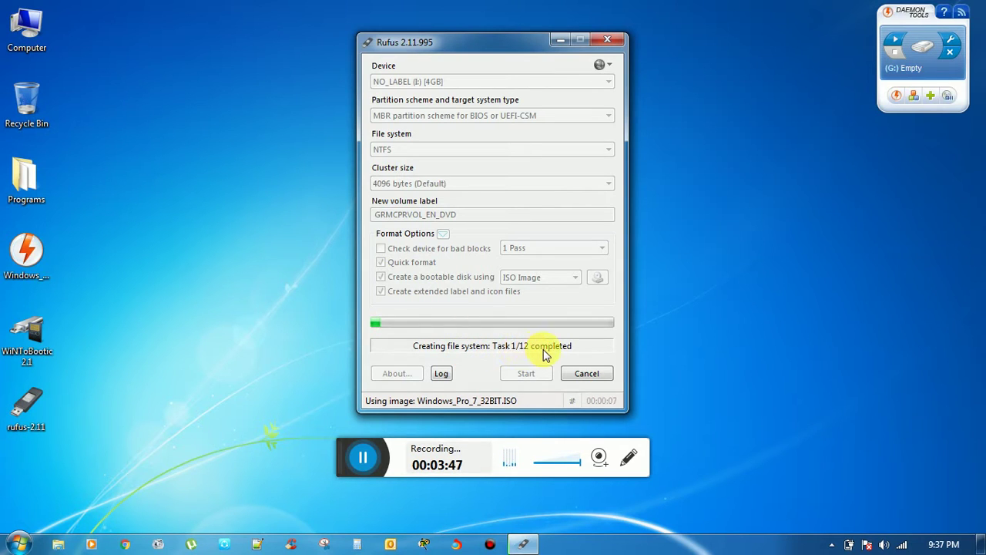
# - Check the drives in Computer while Rufus copies, then select WiNToBootic on the desktop
pyautogui.doubleClick(33, 34)
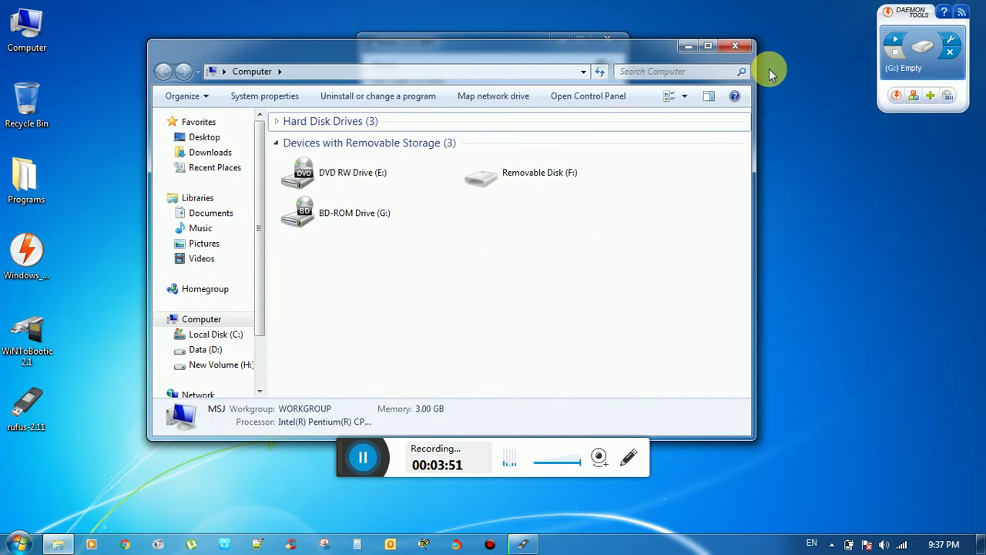
pyautogui.click(748, 48)
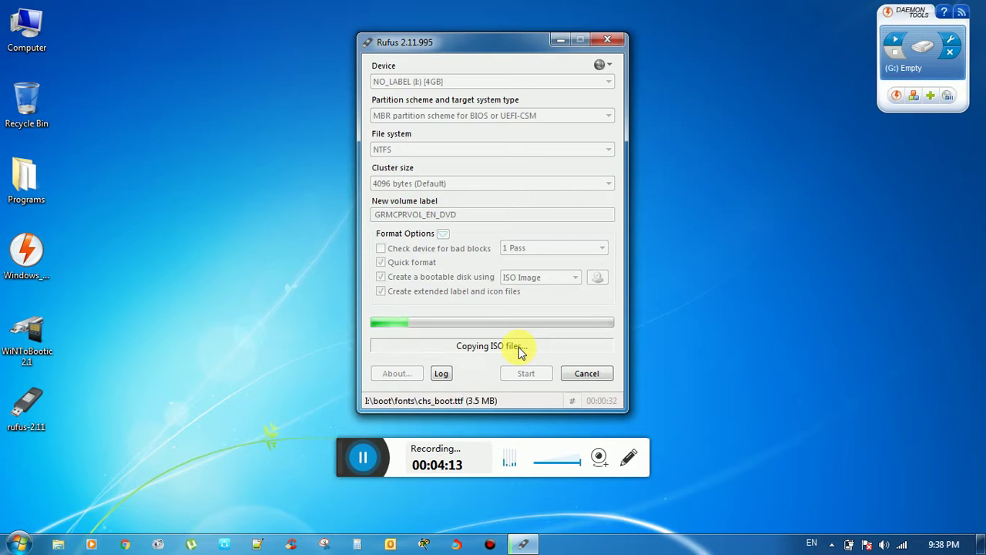
pyautogui.click(316, 433)
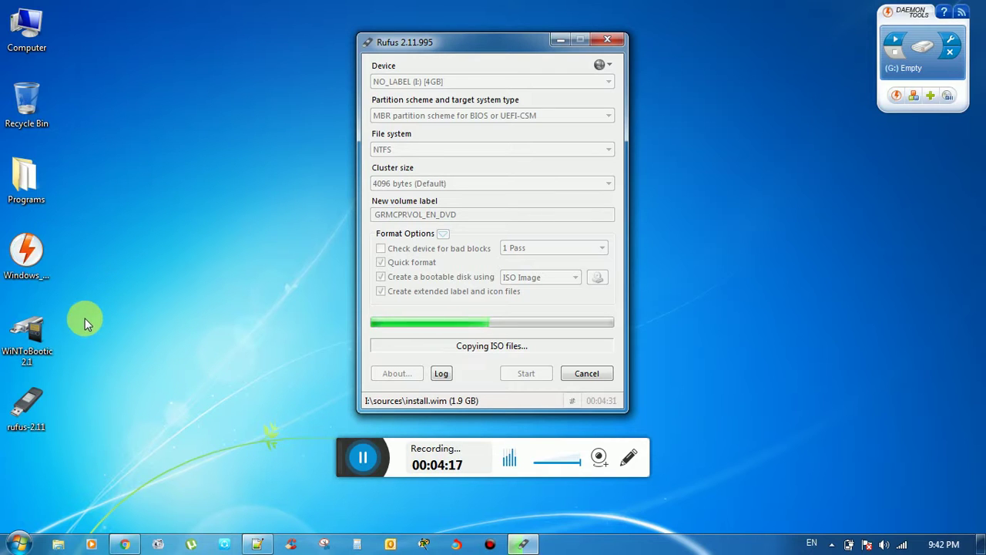
pyautogui.click(28, 337)
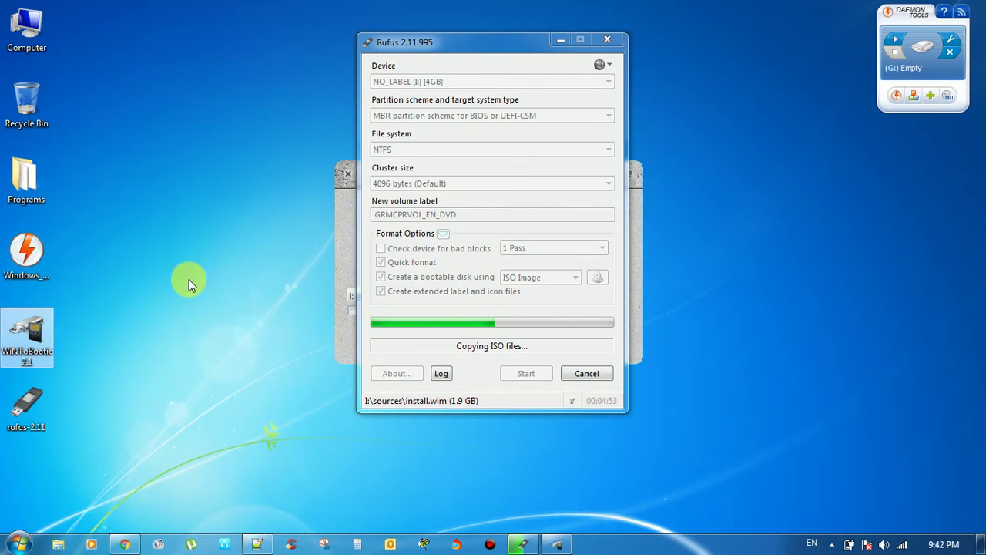
# - Arrange WiNToBootic beside Rufus, keep drive I: as target, and enable quick formatting
pyautogui.moveTo(484, 43); pyautogui.dragTo(806, 135)
pyautogui.click(459, 298)
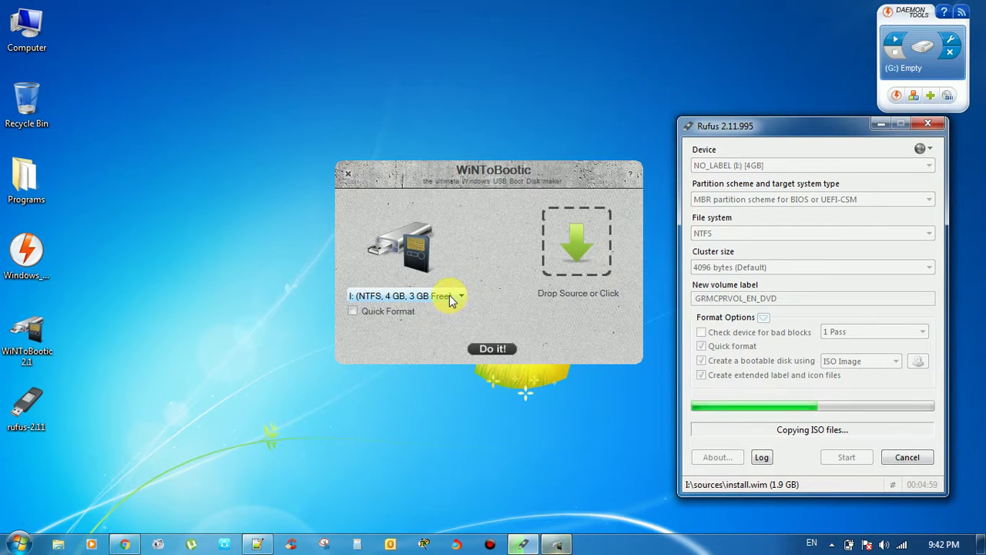
pyautogui.click(447, 159)
pyautogui.moveTo(447, 165); pyautogui.dragTo(354, 168)
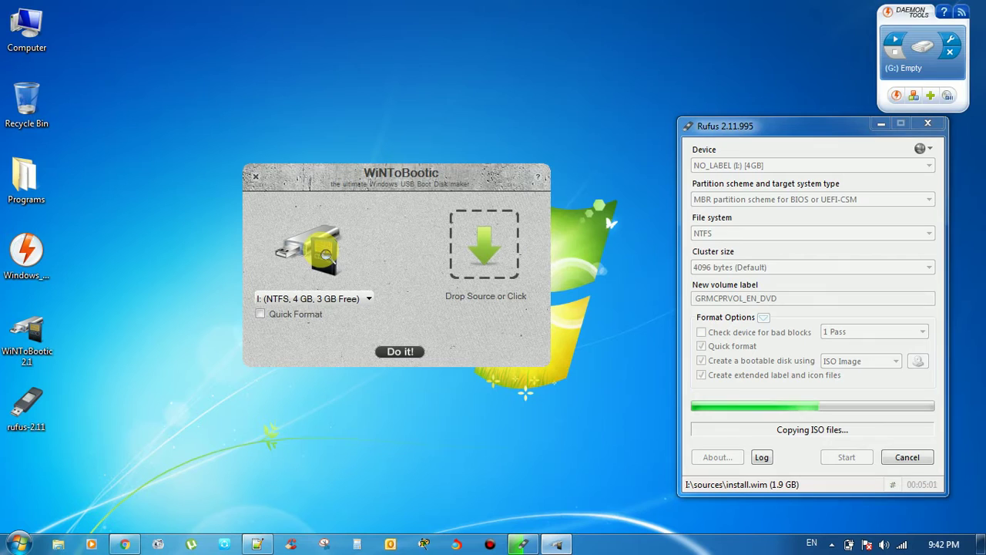
pyautogui.click(320, 298)
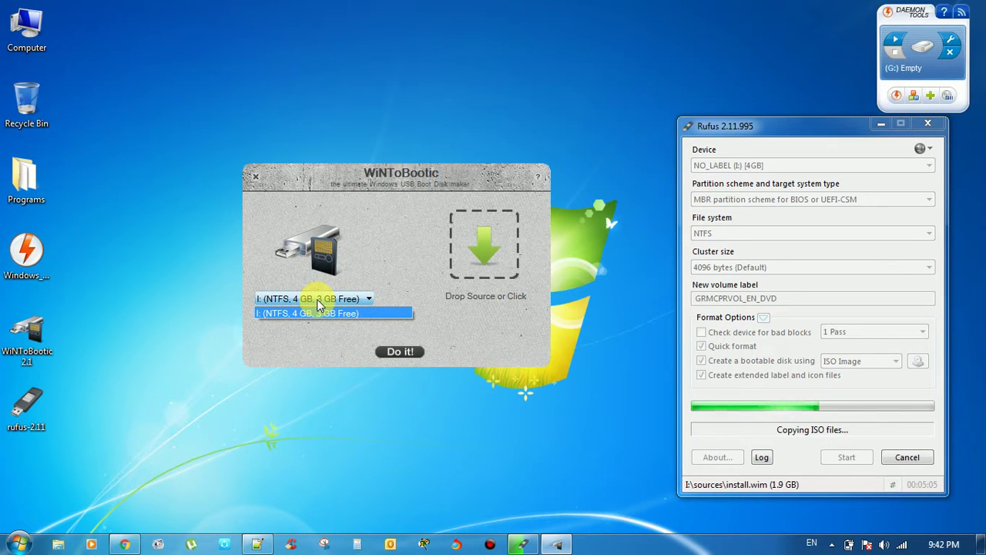
pyautogui.click(307, 302)
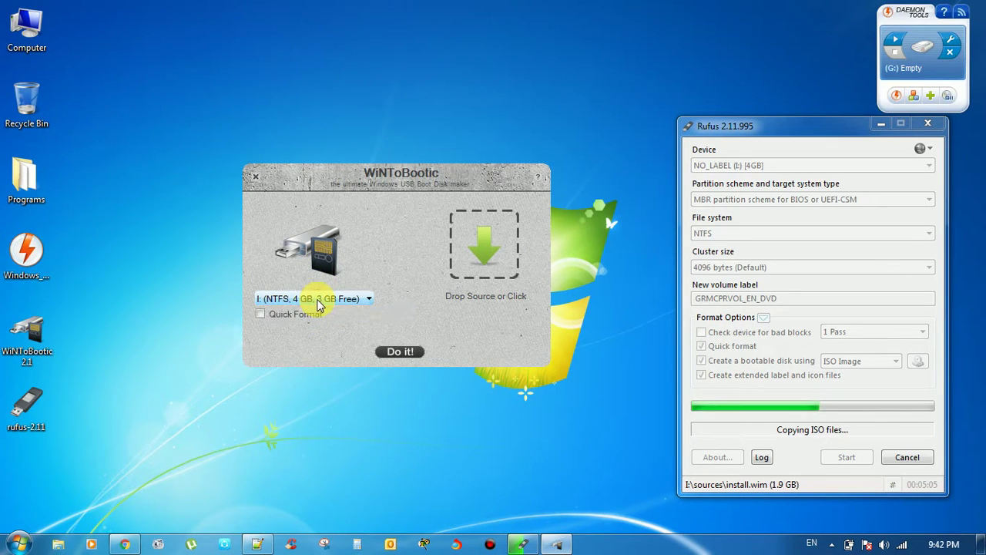
pyautogui.click(261, 314)
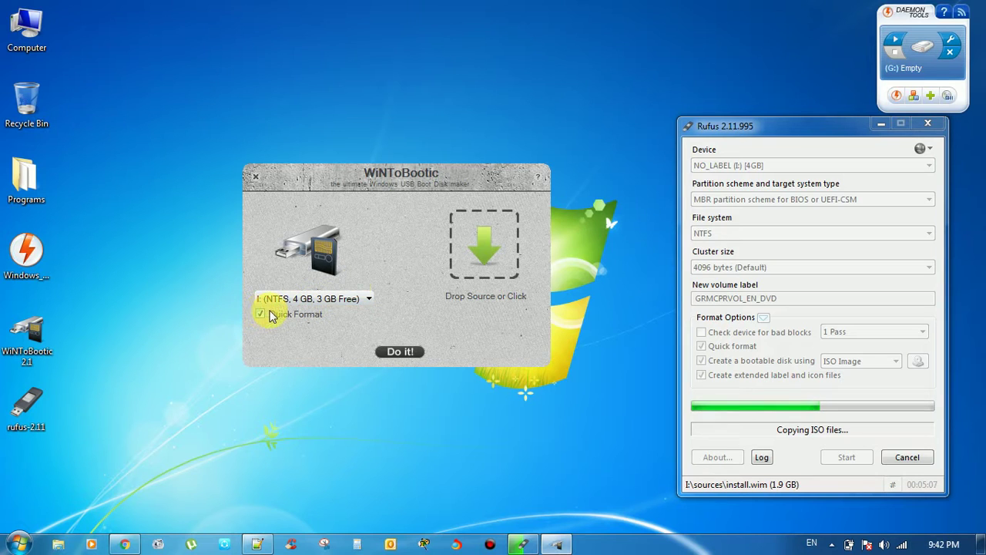
# - Try supplying the Windows ISO as source, cancelling the file dialog and dragging the icon instead
pyautogui.click(482, 246)
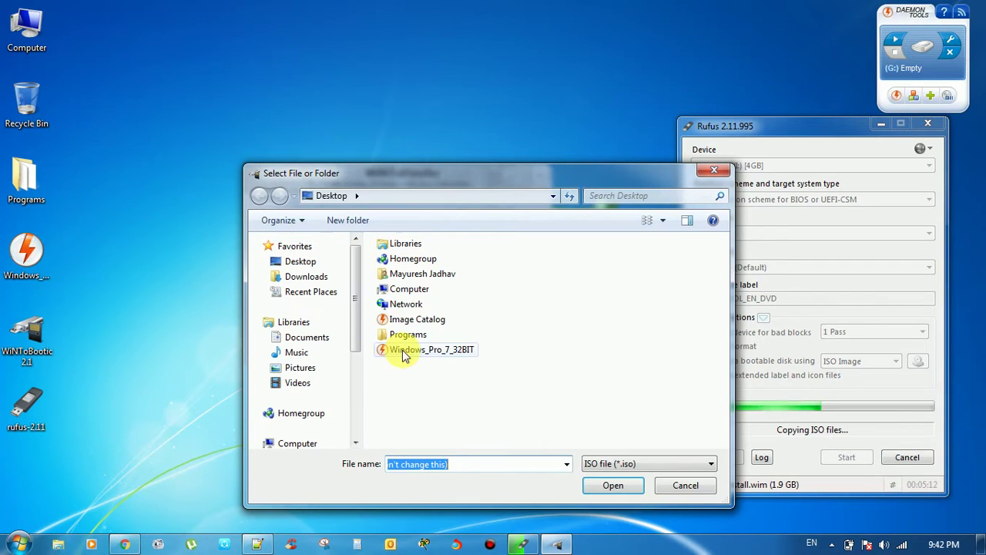
pyautogui.click(687, 486)
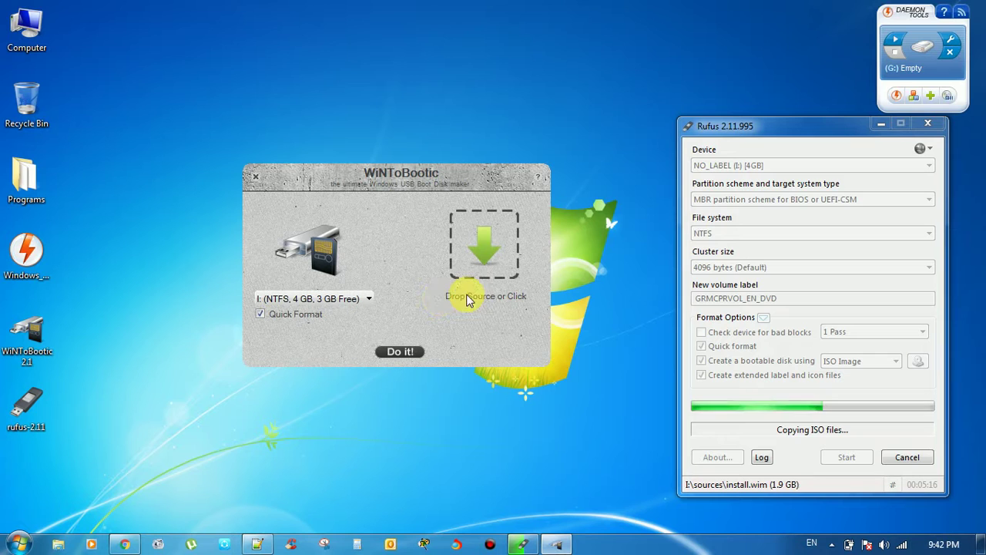
pyautogui.moveTo(24, 245)
pyautogui.mouseDown()
pyautogui.moveTo(239, 235)
pyautogui.moveTo(483, 249)
pyautogui.mouseUp()
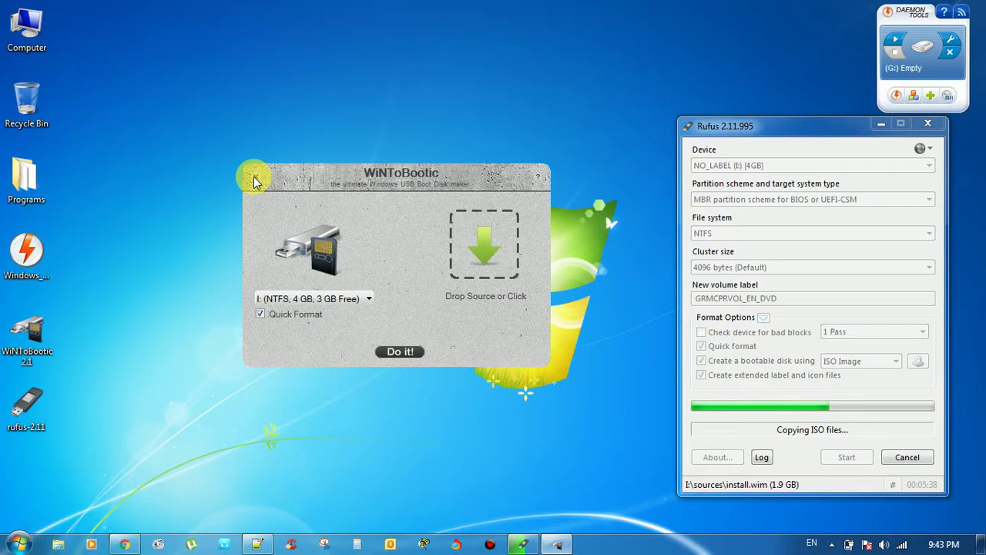
# - Close WiNToBootic, wait for Rufus to reach READY, and close Rufus
pyautogui.click(256, 181)
pyautogui.moveTo(742, 124)
pyautogui.mouseDown()
pyautogui.moveTo(660, 131)
pyautogui.moveTo(363, 105)
pyautogui.moveTo(407, 103)
pyautogui.mouseUp()
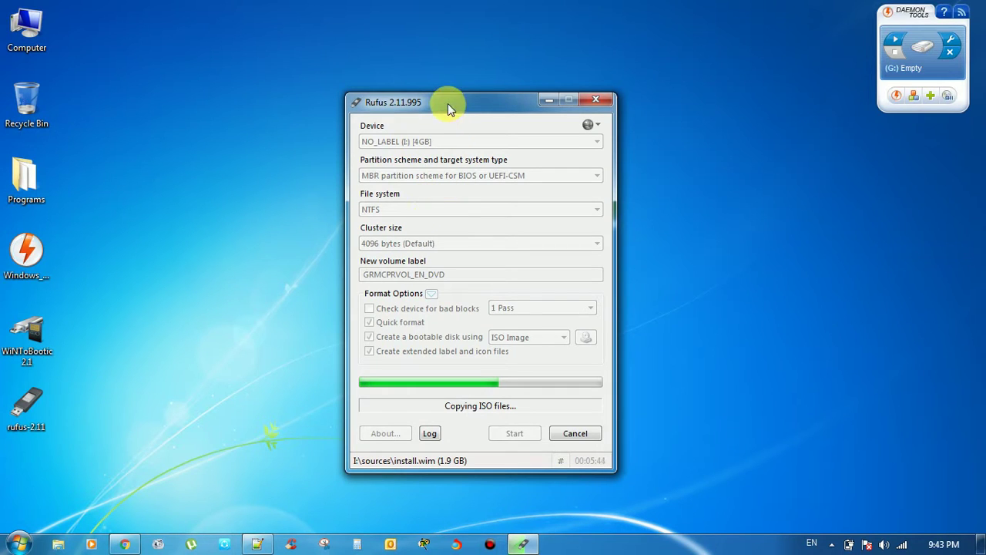
pyautogui.moveTo(448, 102); pyautogui.dragTo(445, 97)
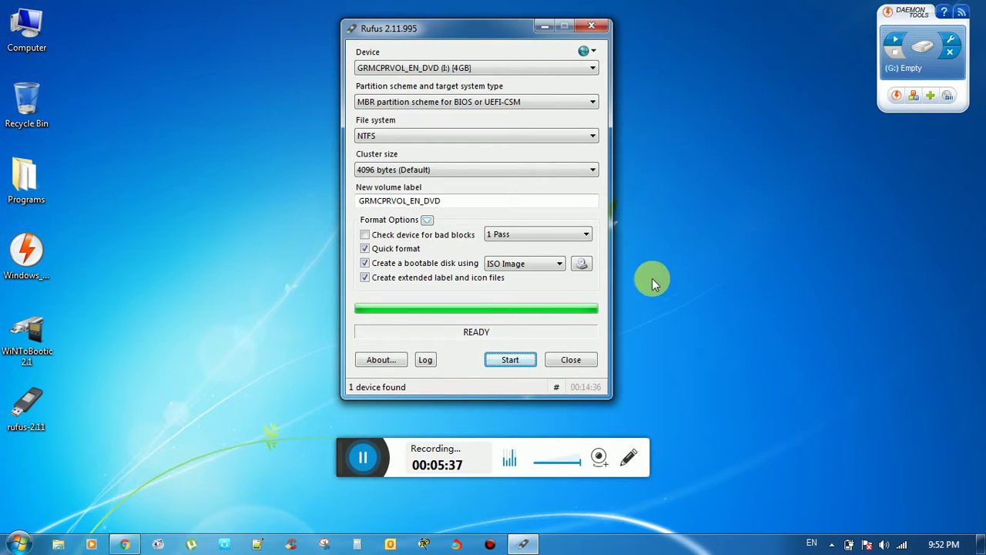
pyautogui.click(570, 361)
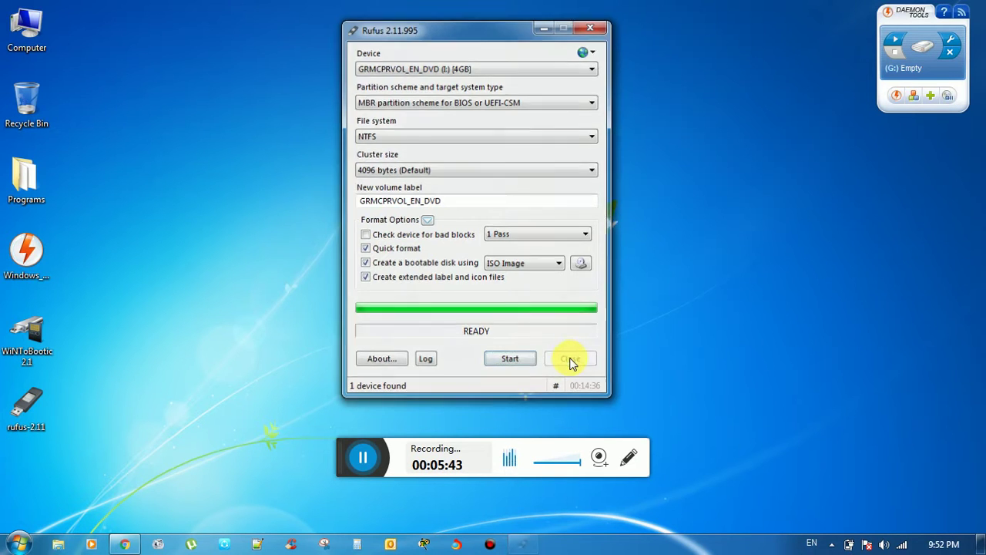
pyautogui.click(24, 23)
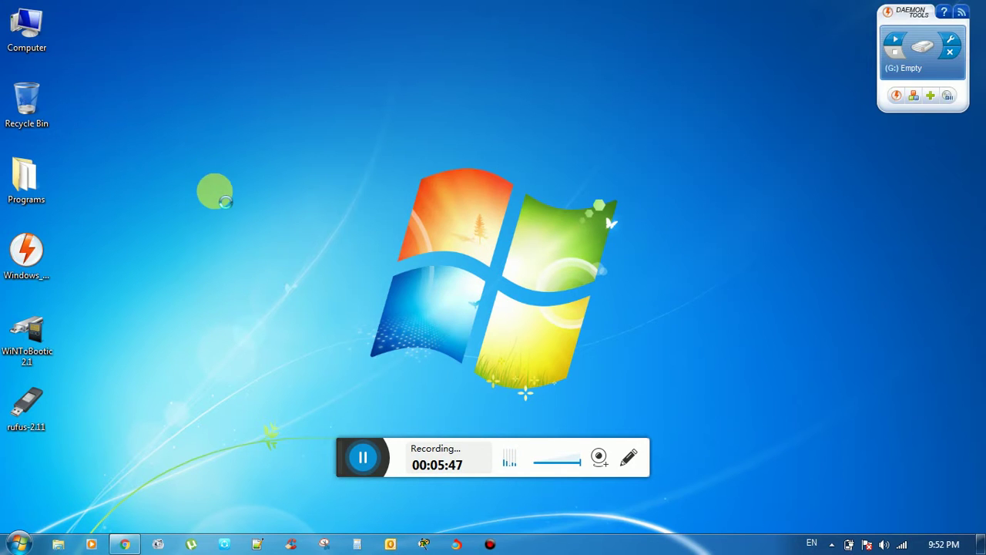
# - Open drive GRMCPRVOL_EN_DVD (I:) from Computer and review the copied Windows setup files
pyautogui.rightClick(180, 151)
pyautogui.click(220, 192)
pyautogui.doubleClick(50, 29)
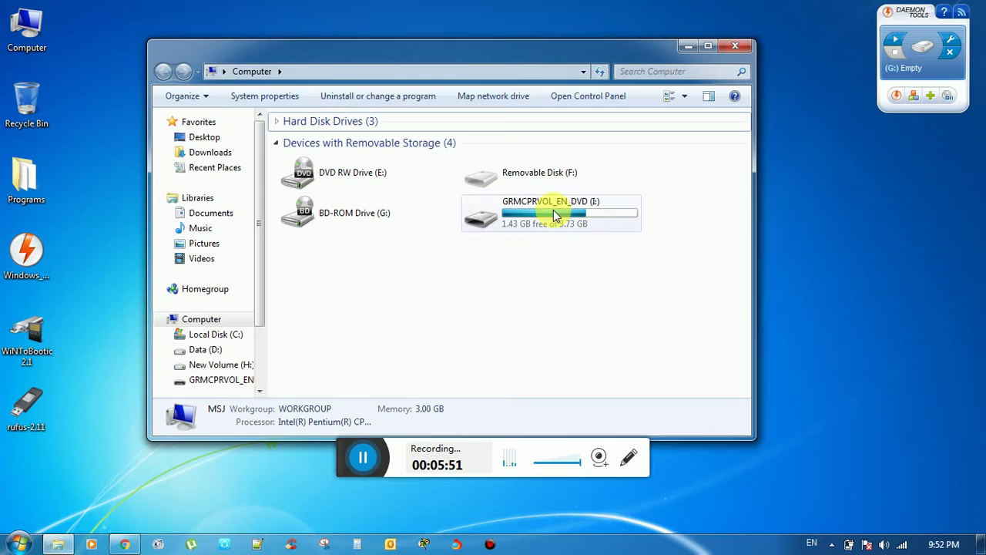
pyautogui.doubleClick(553, 209)
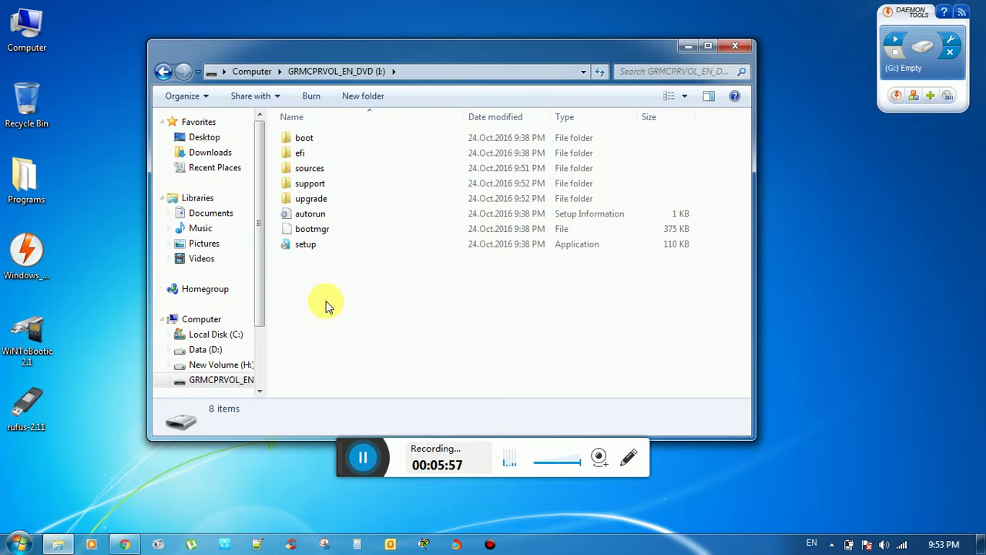
pyautogui.moveTo(378, 328); pyautogui.dragTo(307, 146)
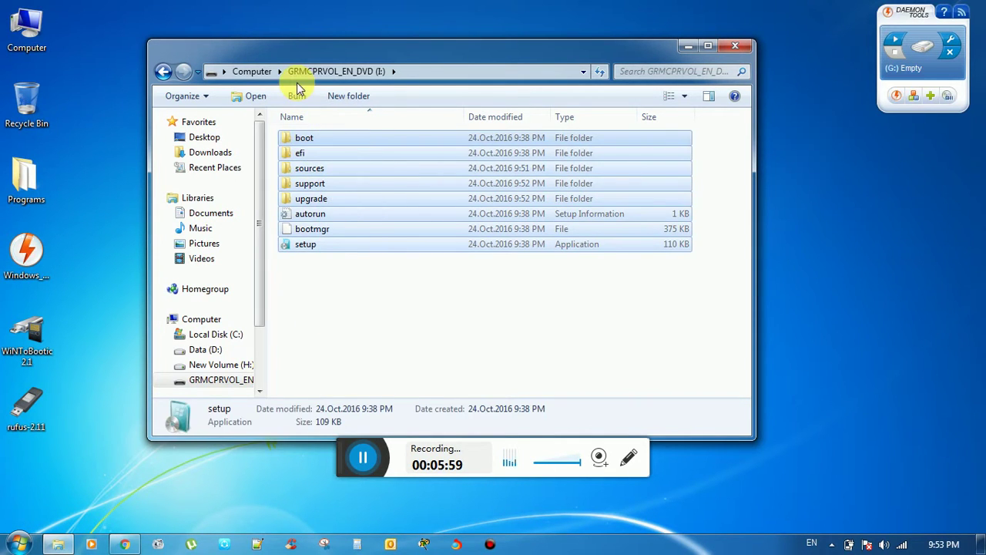
pyautogui.click(253, 71)
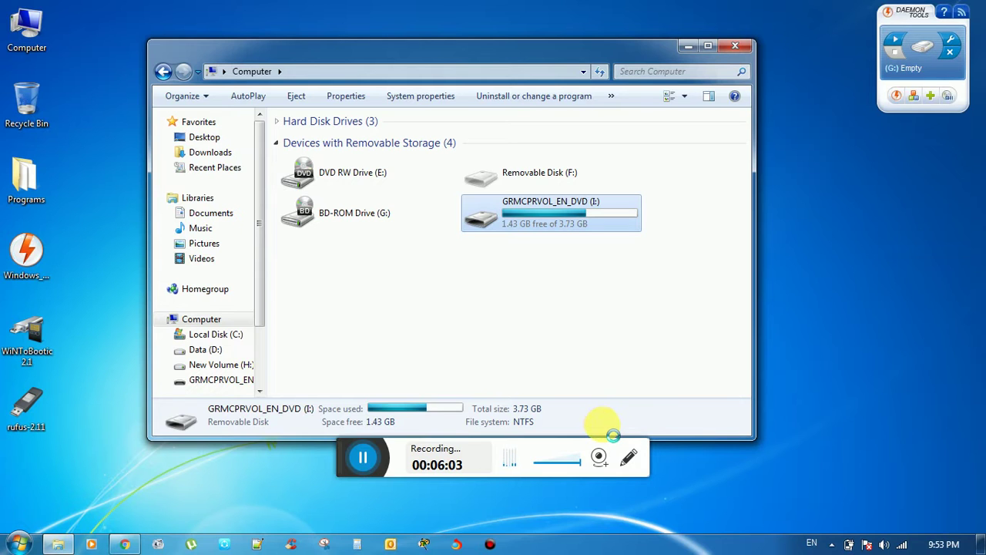
# - Check drive I: Properties showing 1.43 GB free of 3.73 GB
pyautogui.hotkey('shift', 'F10')
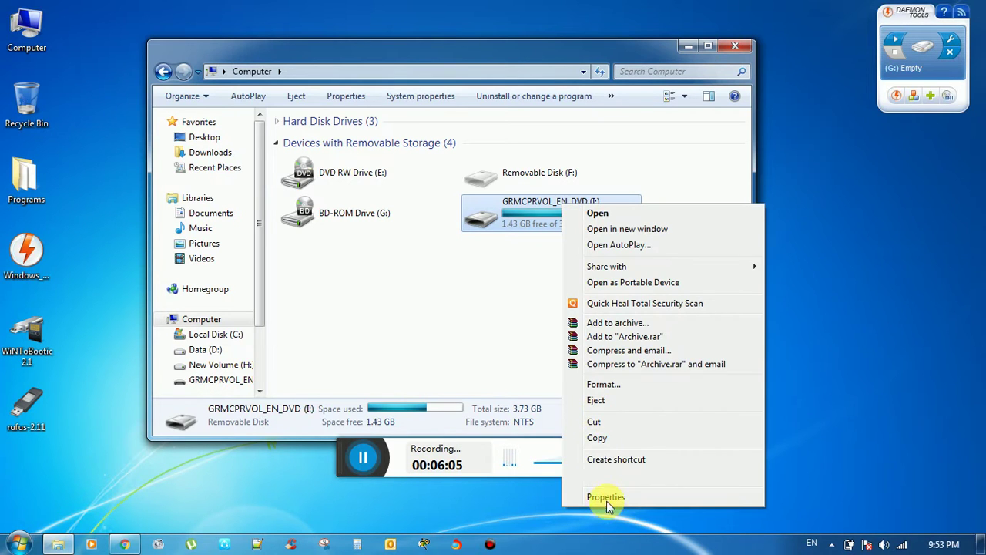
pyautogui.click(607, 497)
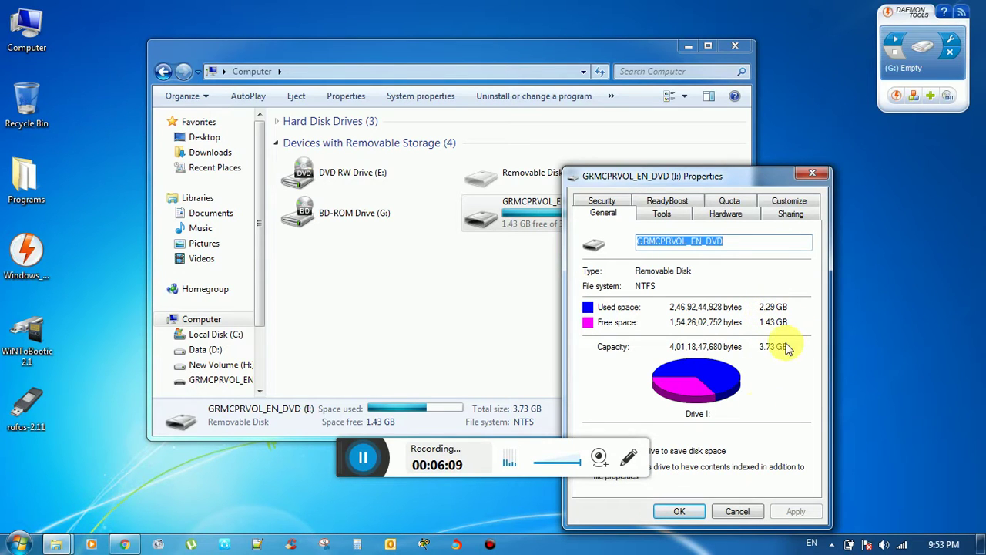
pyautogui.click(688, 511)
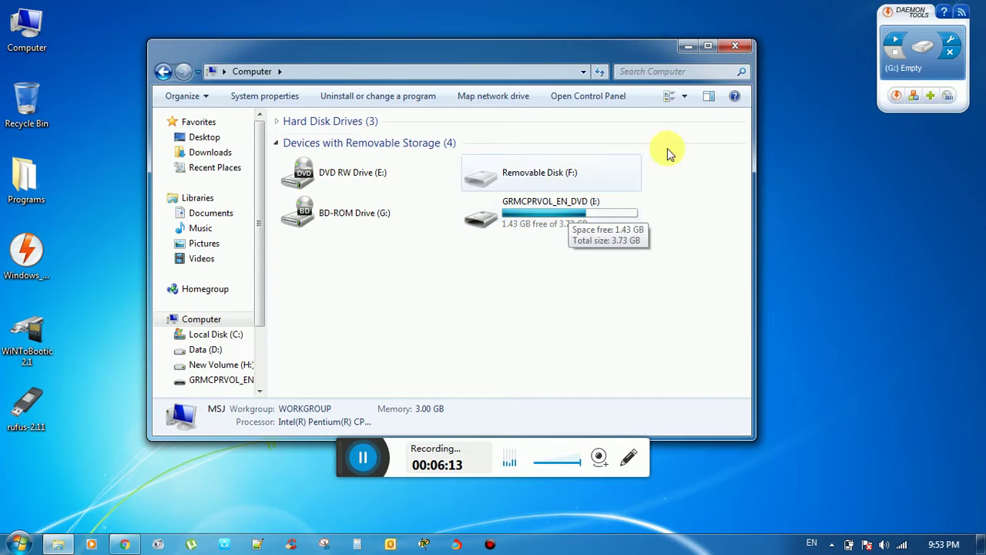
pyautogui.click(738, 47)
pyautogui.rightClick(557, 20)
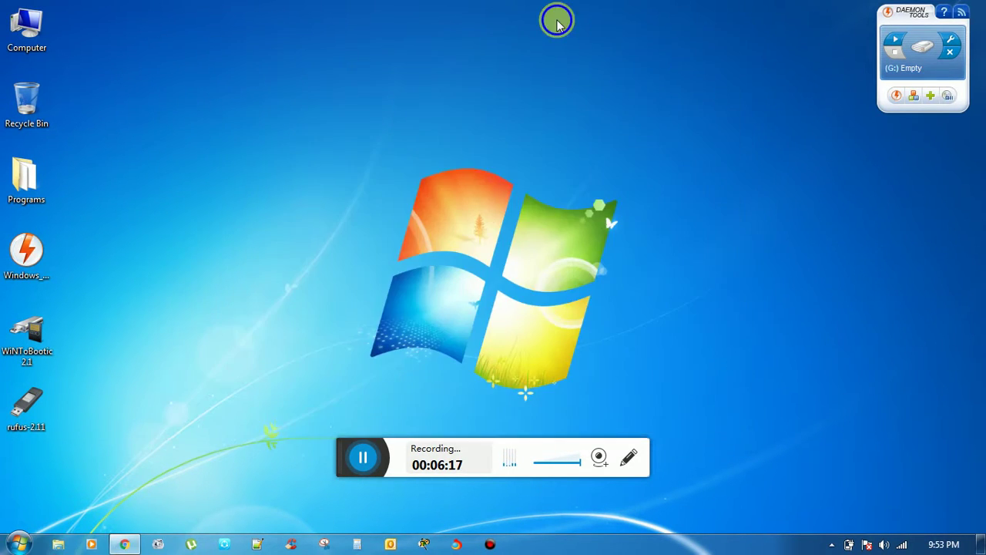
pyautogui.click(604, 61)
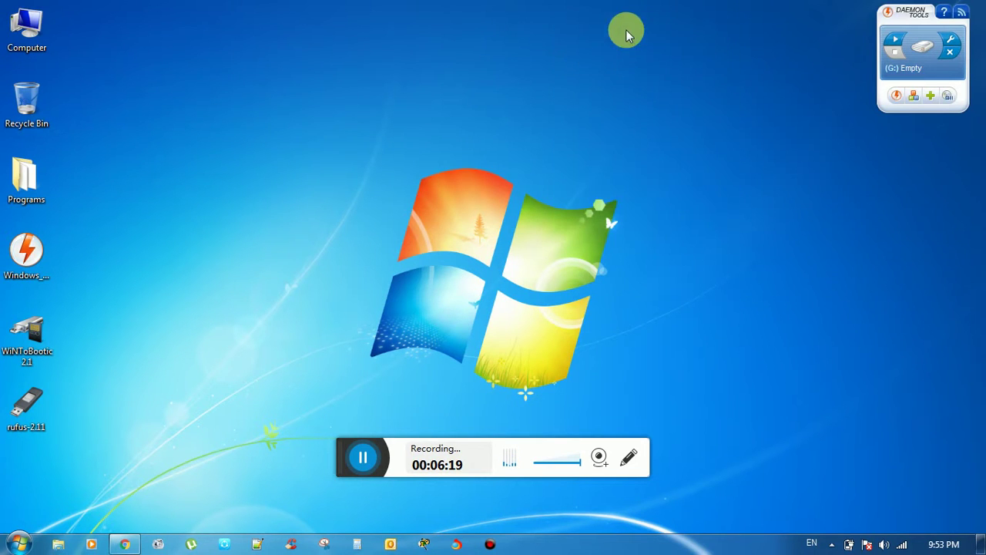
pyautogui.rightClick(626, 30)
pyautogui.click(680, 72)
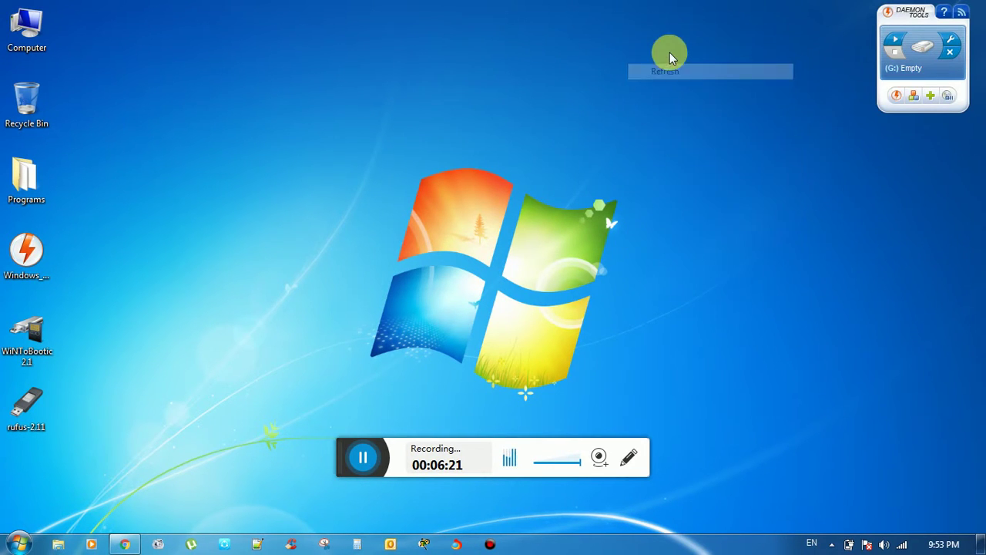
pyautogui.rightClick(664, 39)
pyautogui.click(702, 82)
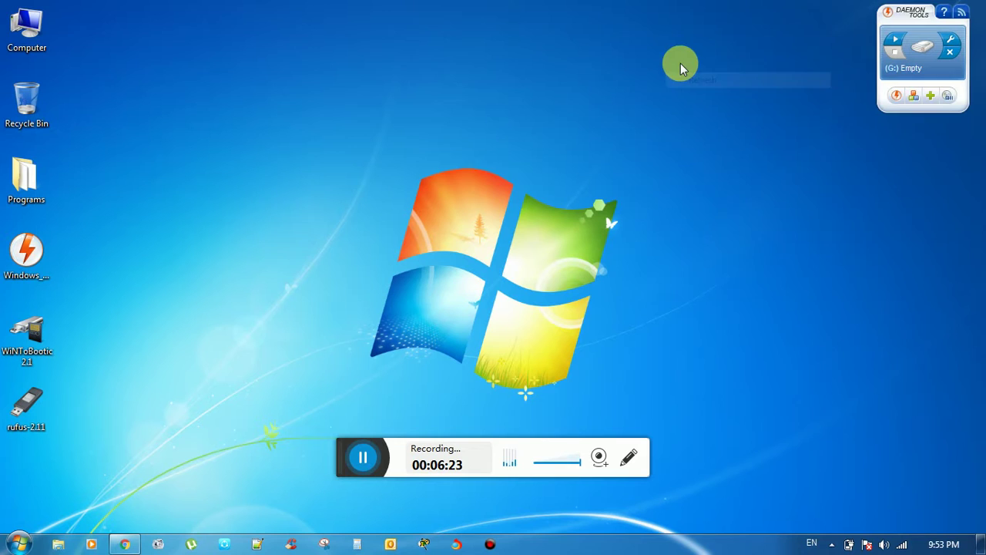
pyautogui.rightClick(660, 60)
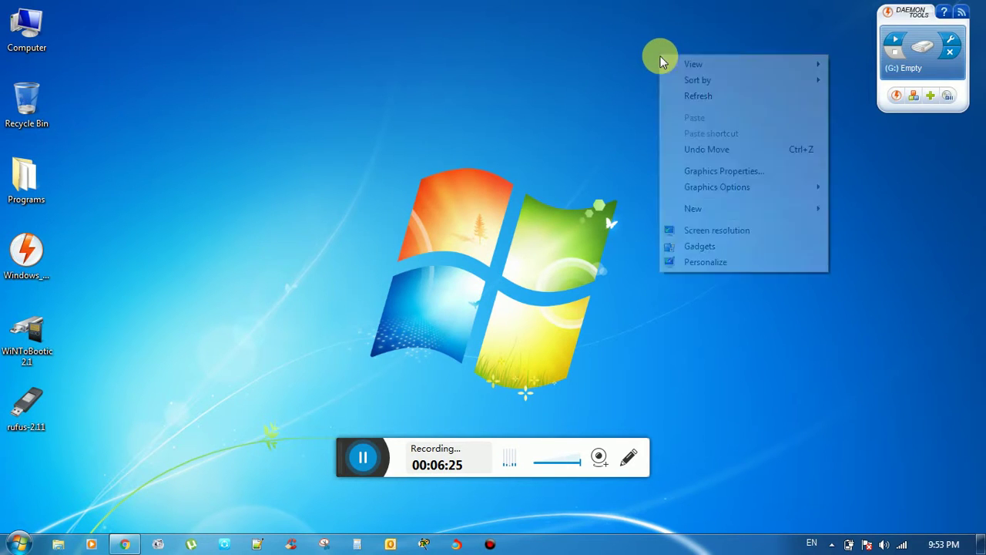
pyautogui.click(685, 96)
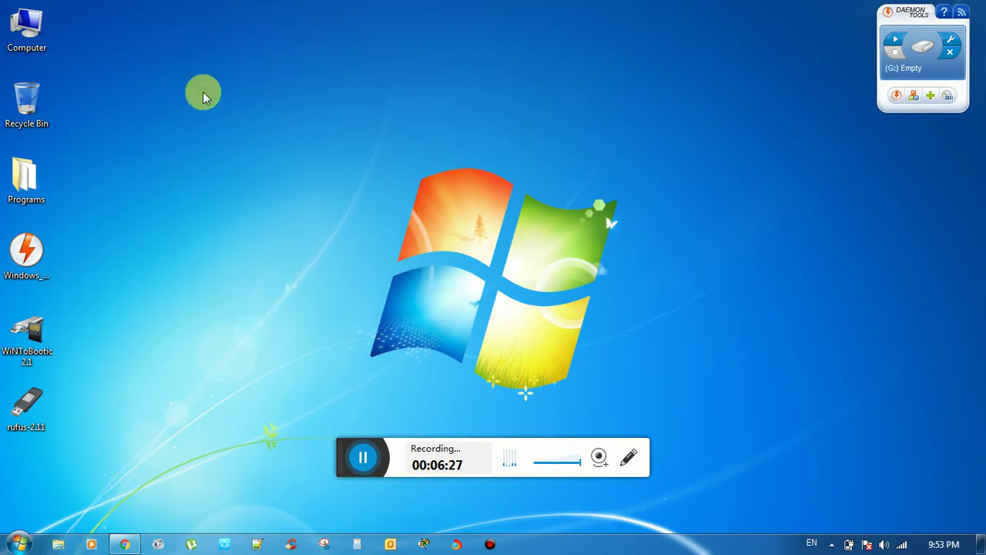
pyautogui.rightClick(94, 83)
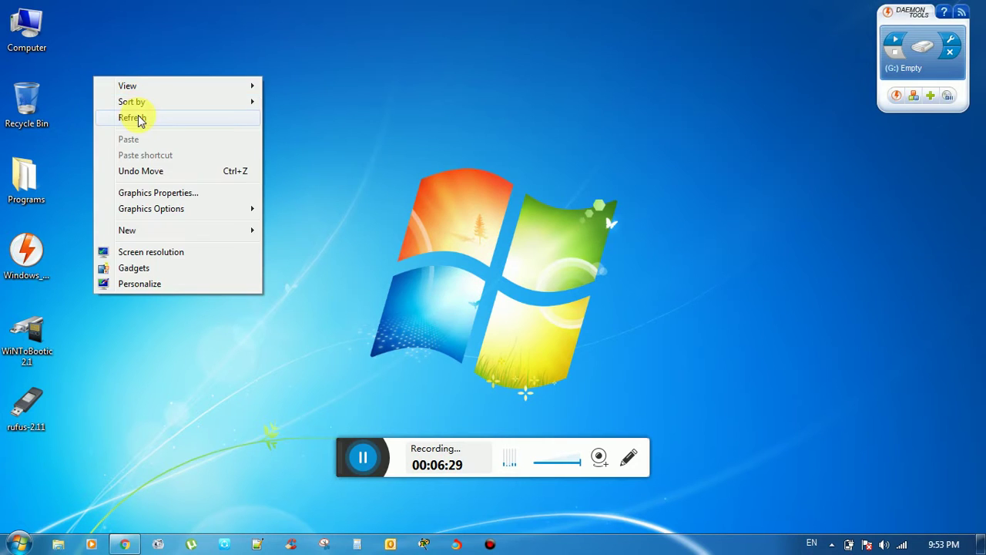
pyautogui.click(138, 116)
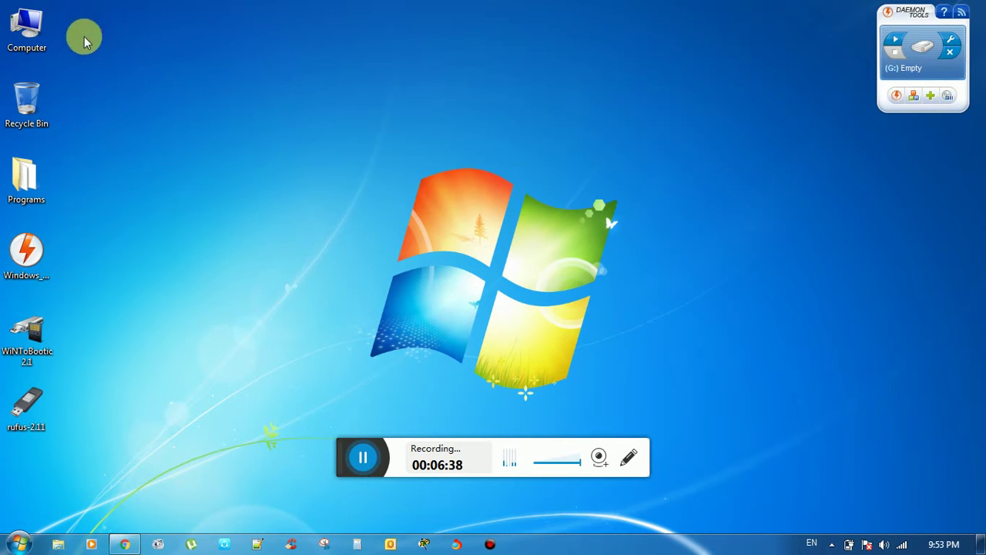
pyautogui.click(118, 79)
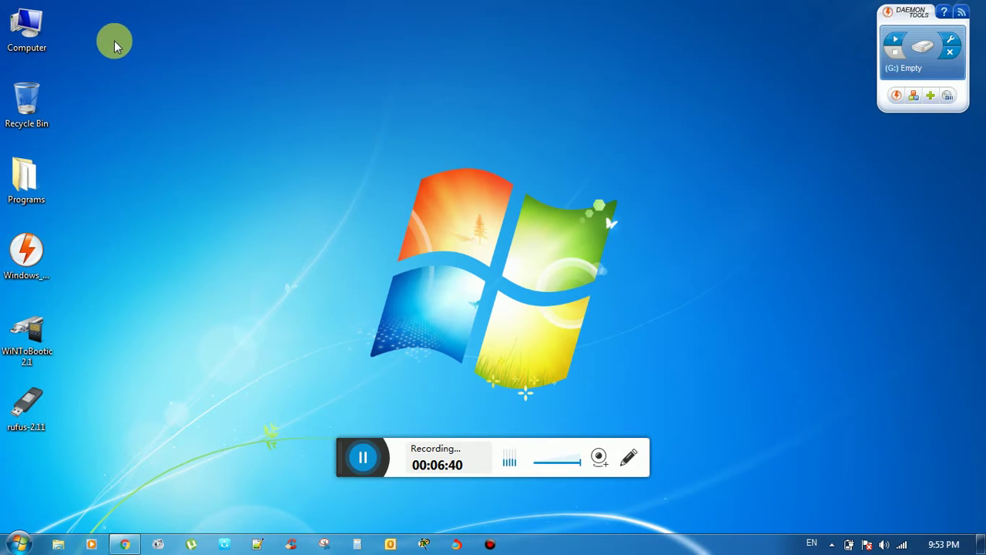
pyautogui.rightClick(109, 34)
pyautogui.click(153, 69)
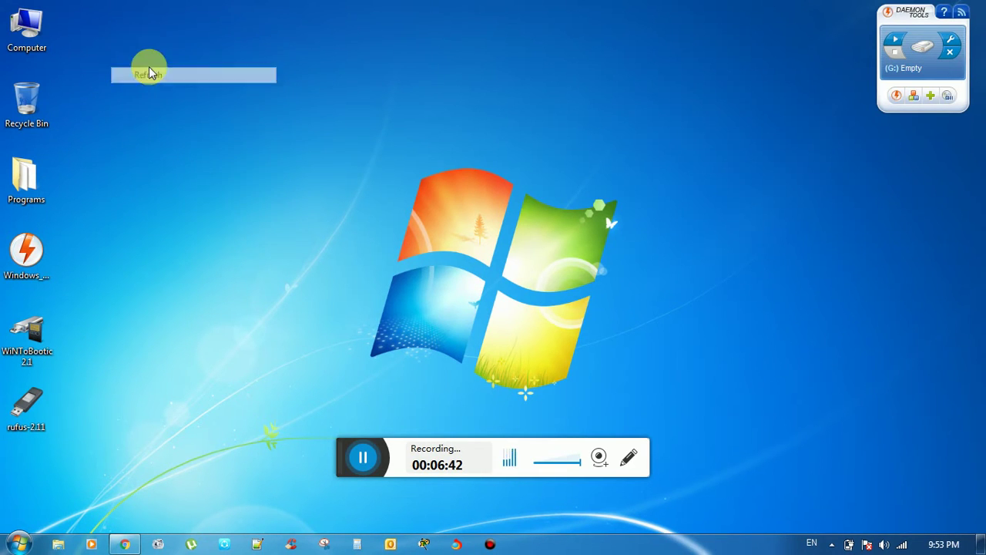
pyautogui.rightClick(123, 24)
pyautogui.click(154, 66)
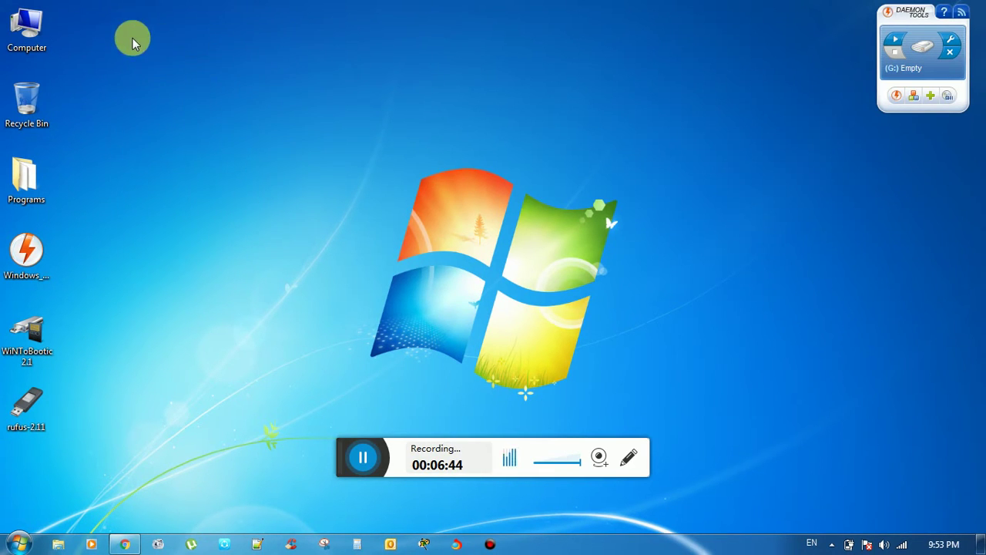
pyautogui.rightClick(132, 38)
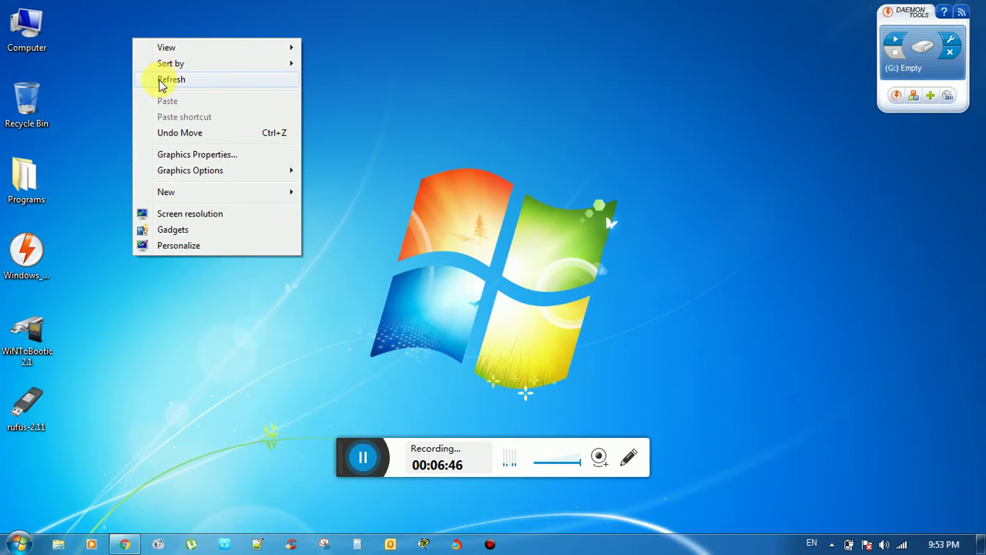
pyautogui.click(115, 94)
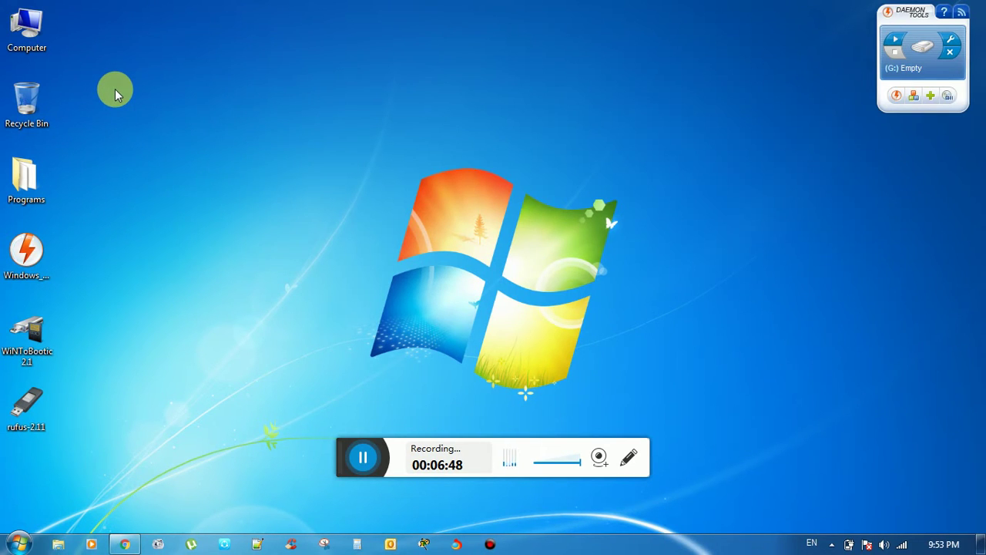